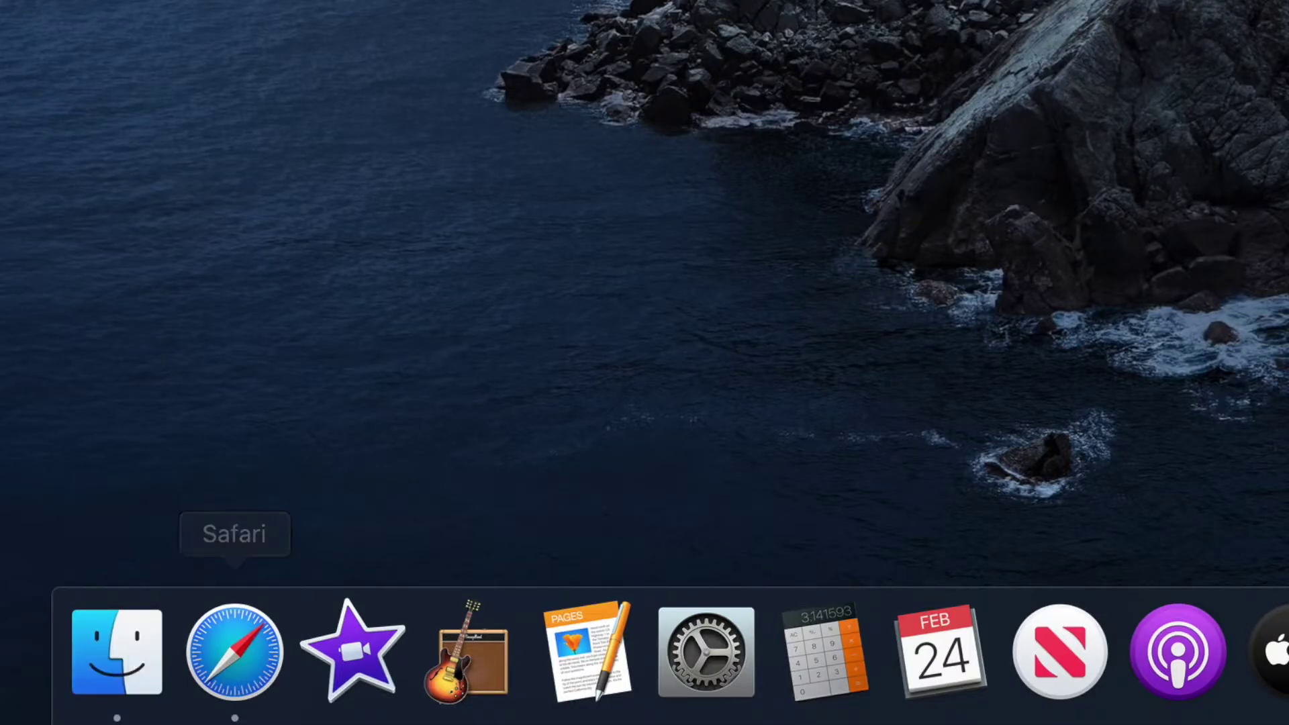
Open the Adobe Media Encoder CC 2019 folder in Applications and drag the app out to the desktop
click(124, 655)
click(285, 165)
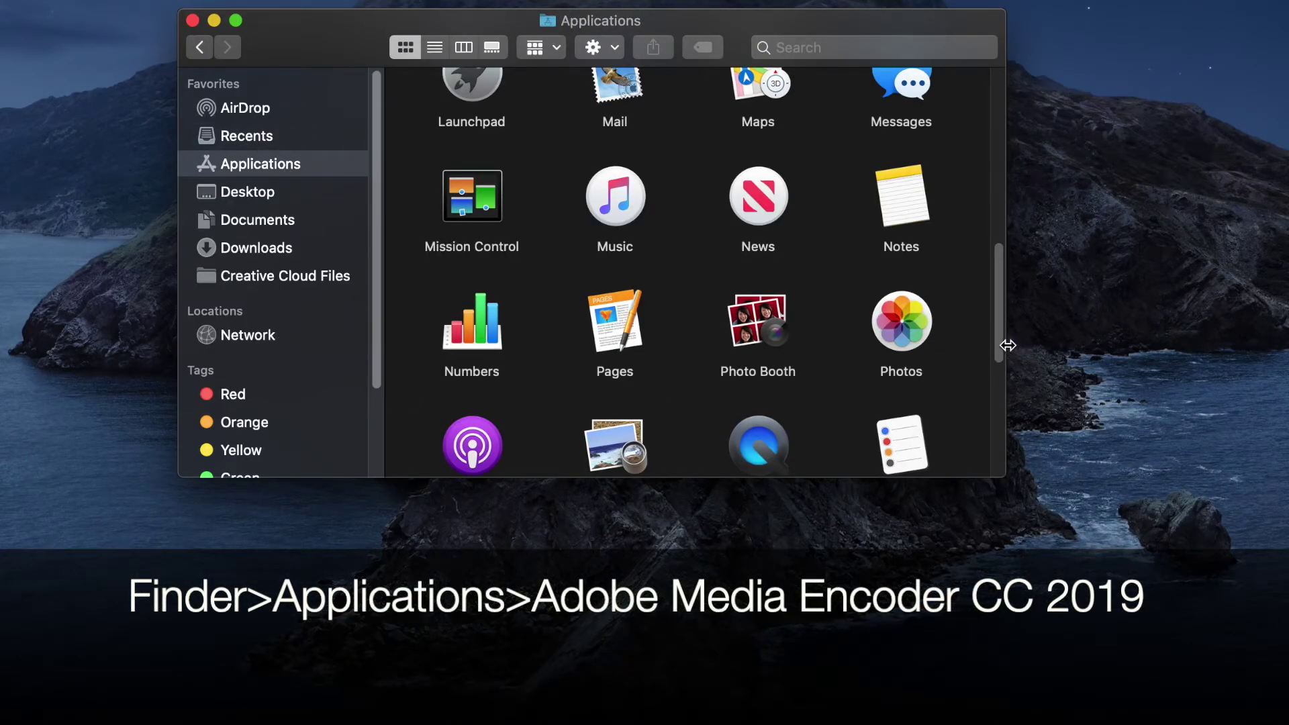
drag(998, 323, 997, 124)
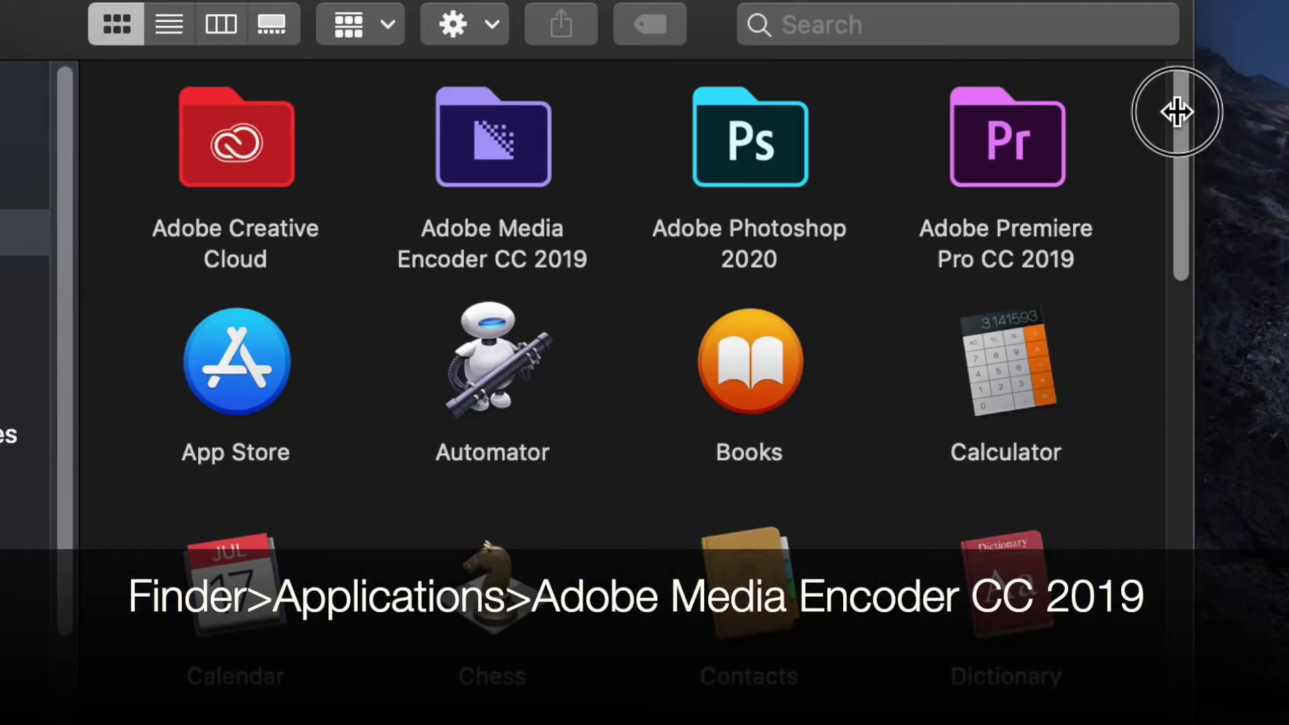
double_click(503, 144)
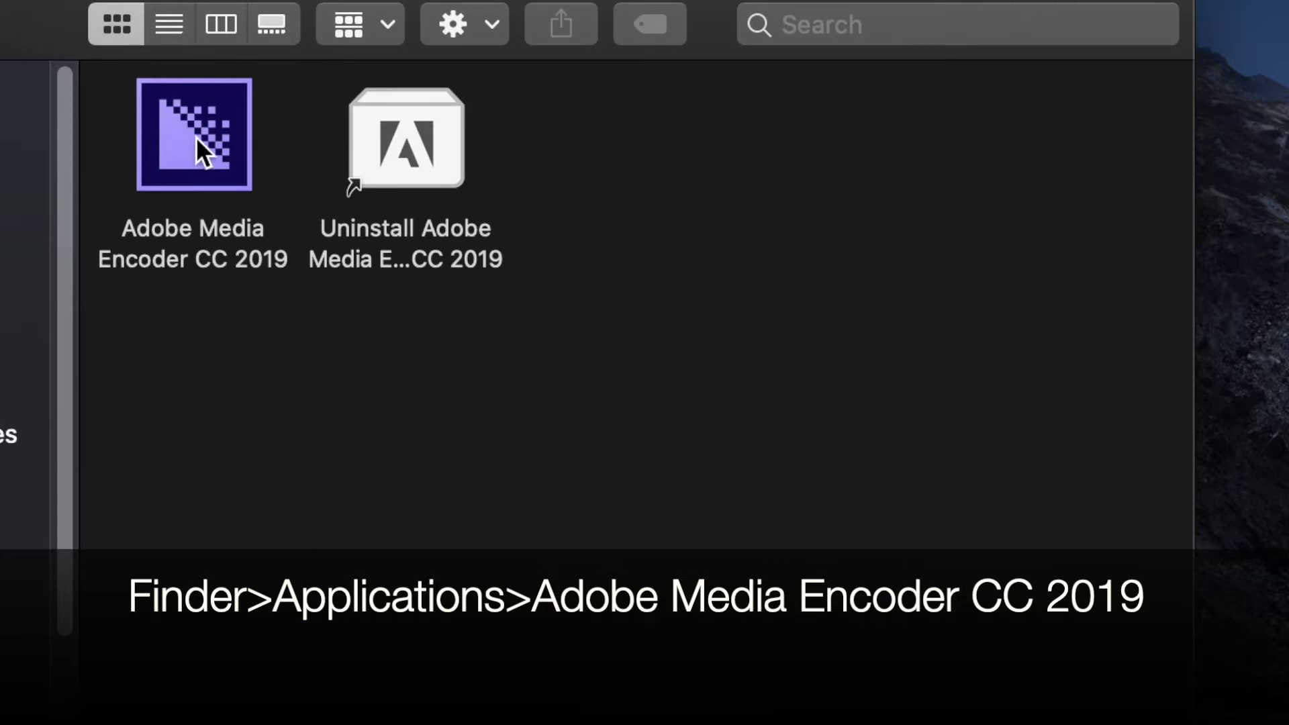
drag(190, 129, 1288, 0)
Place a Media Encoder alias at the desktop's top-right, pin it to the dock, and launch it
drag(1088, 125, 1114, 115)
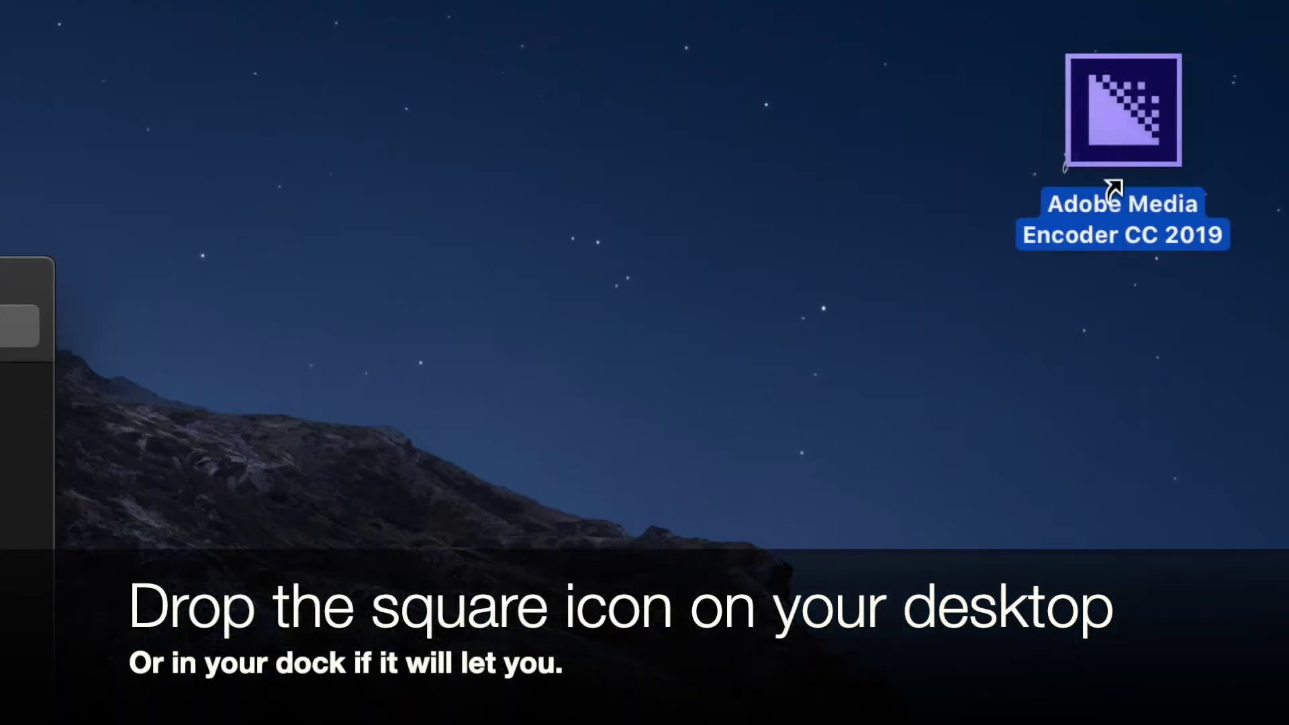
click(1106, 174)
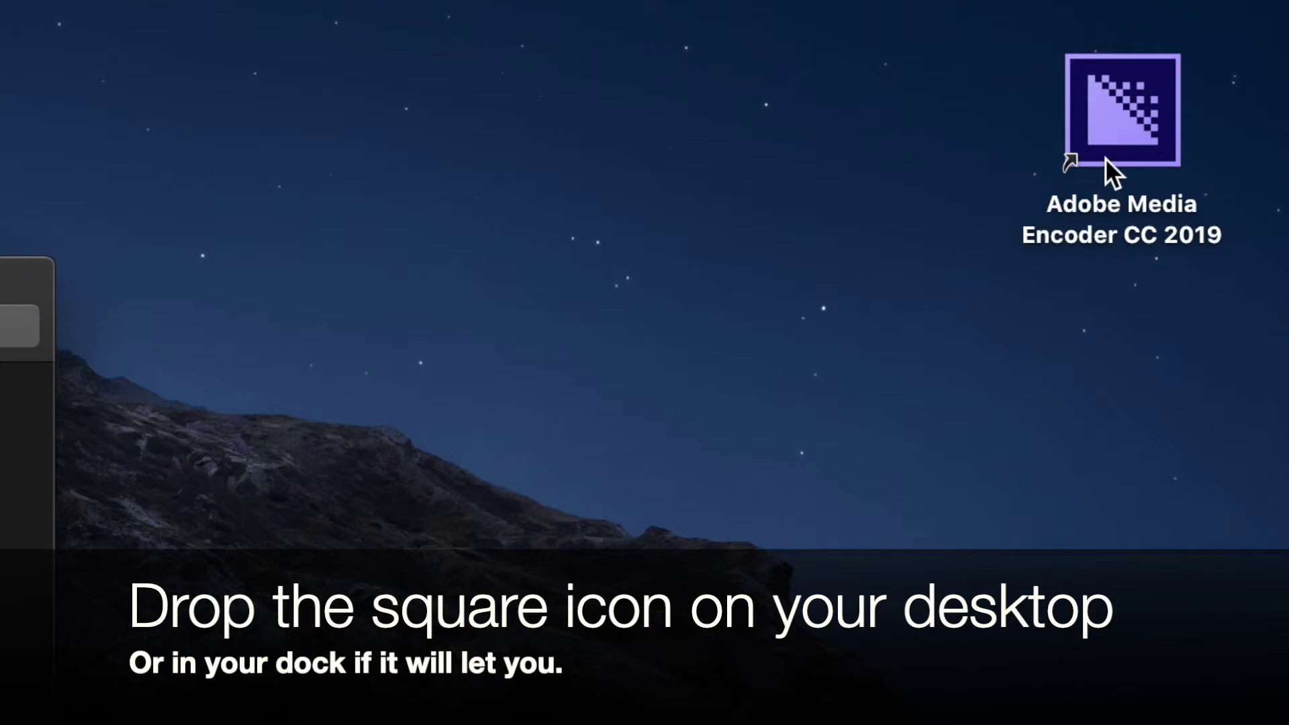
click(1127, 138)
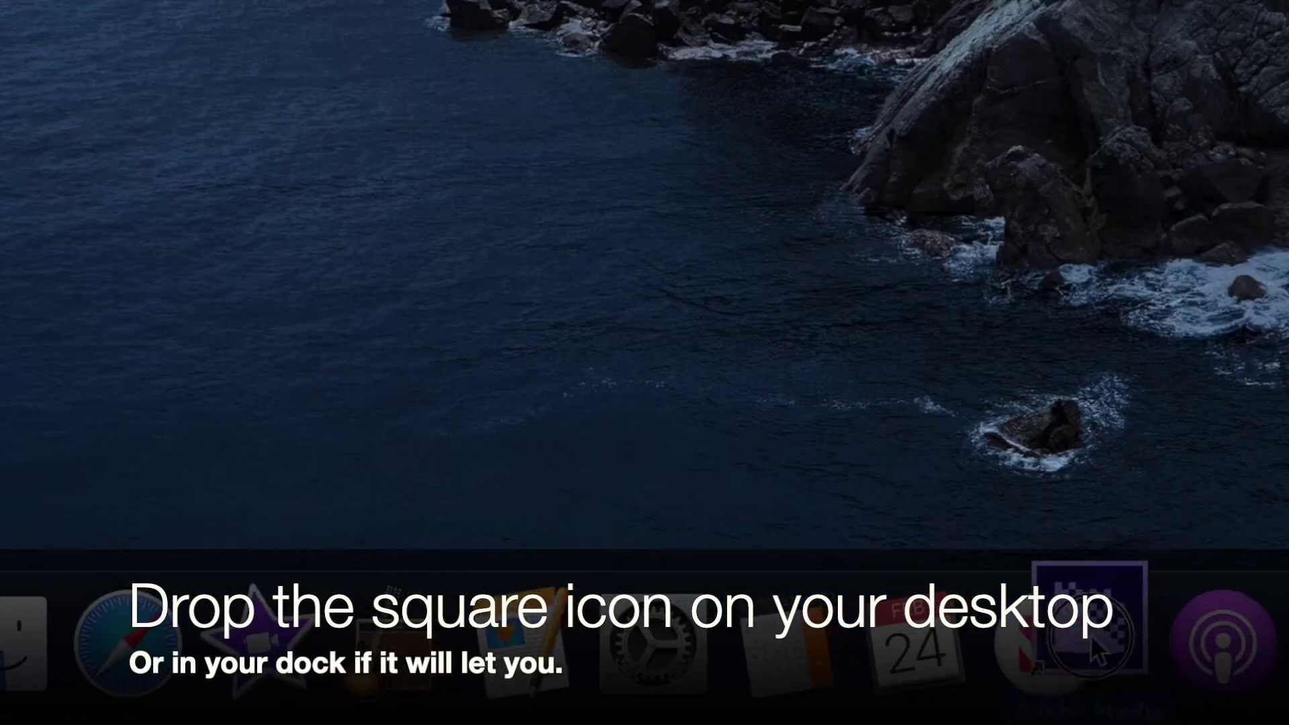
drag(1124, 654, 206, 639)
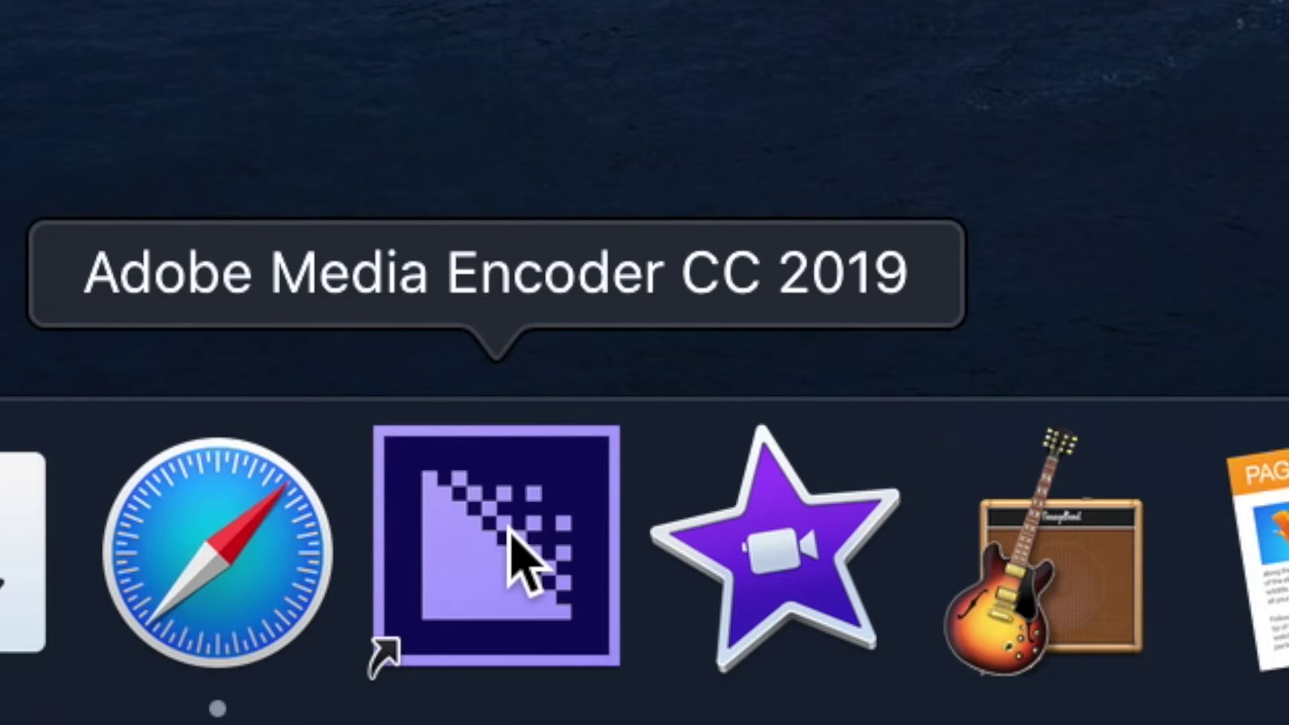
click(508, 529)
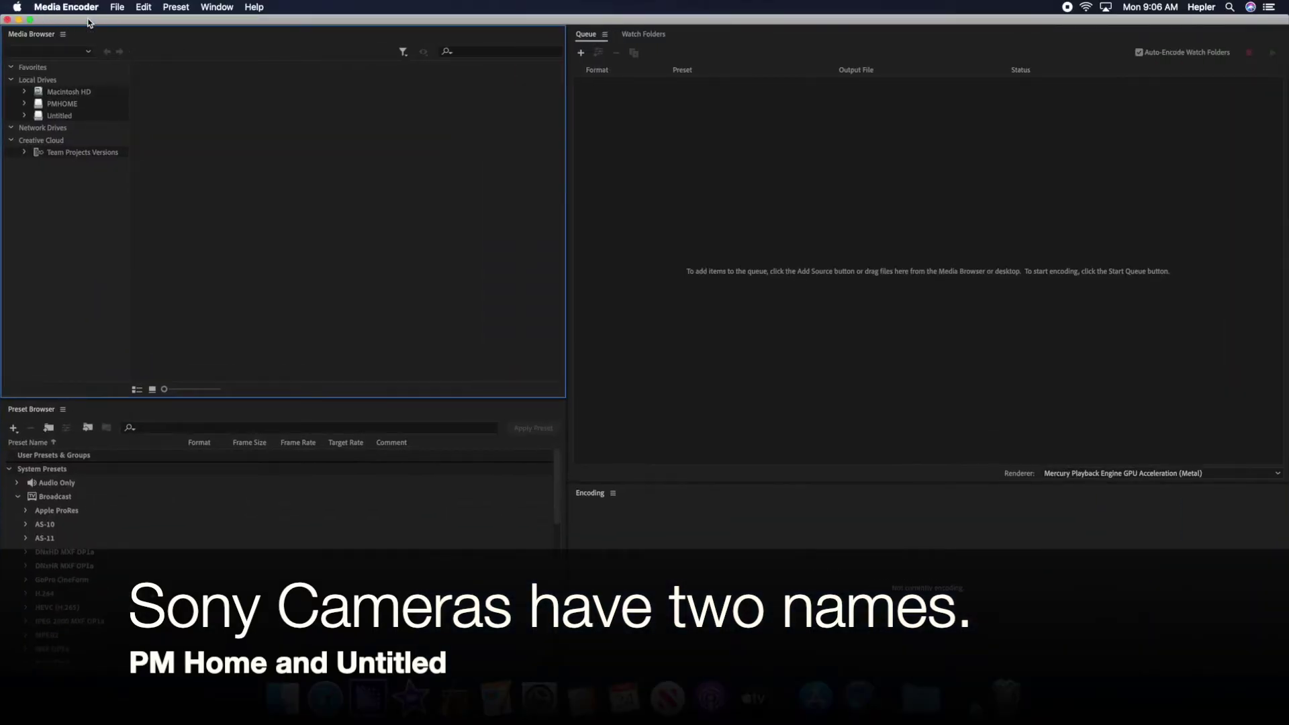
Allow access to the camera's Untitled drive and open AVCHD to list clips 00000–00011
click(58, 117)
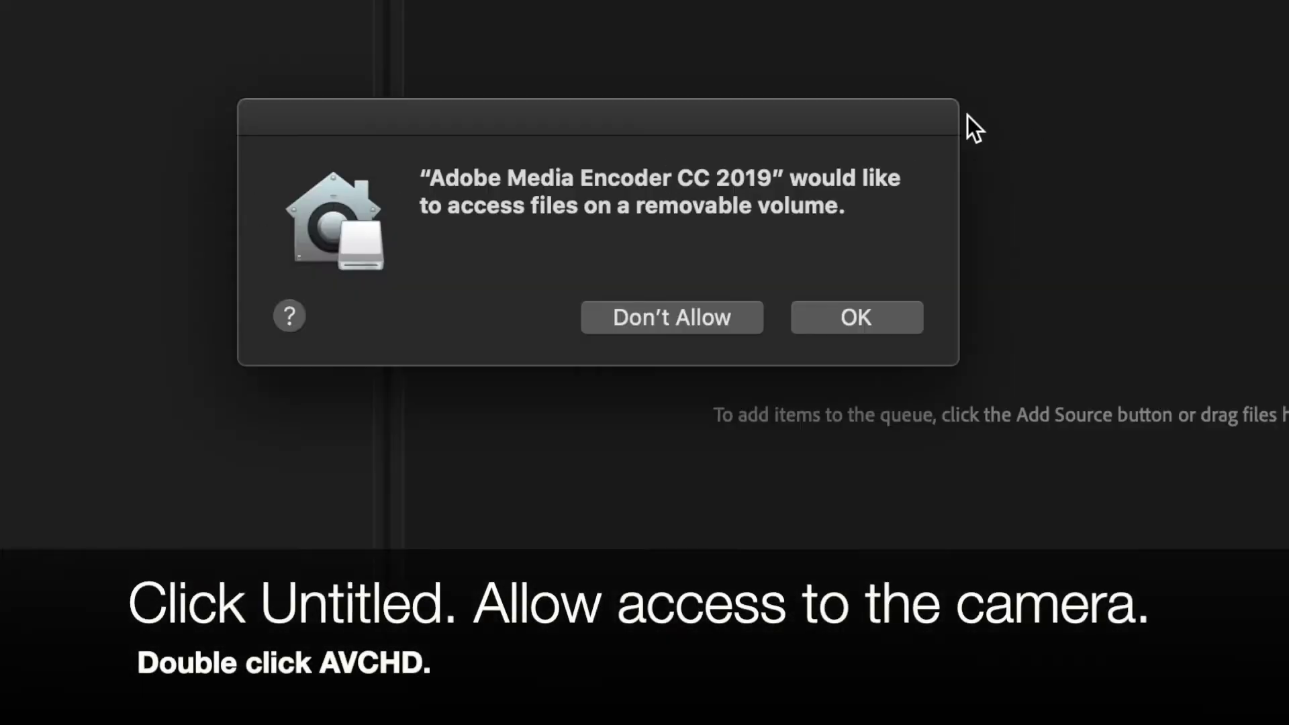
click(848, 323)
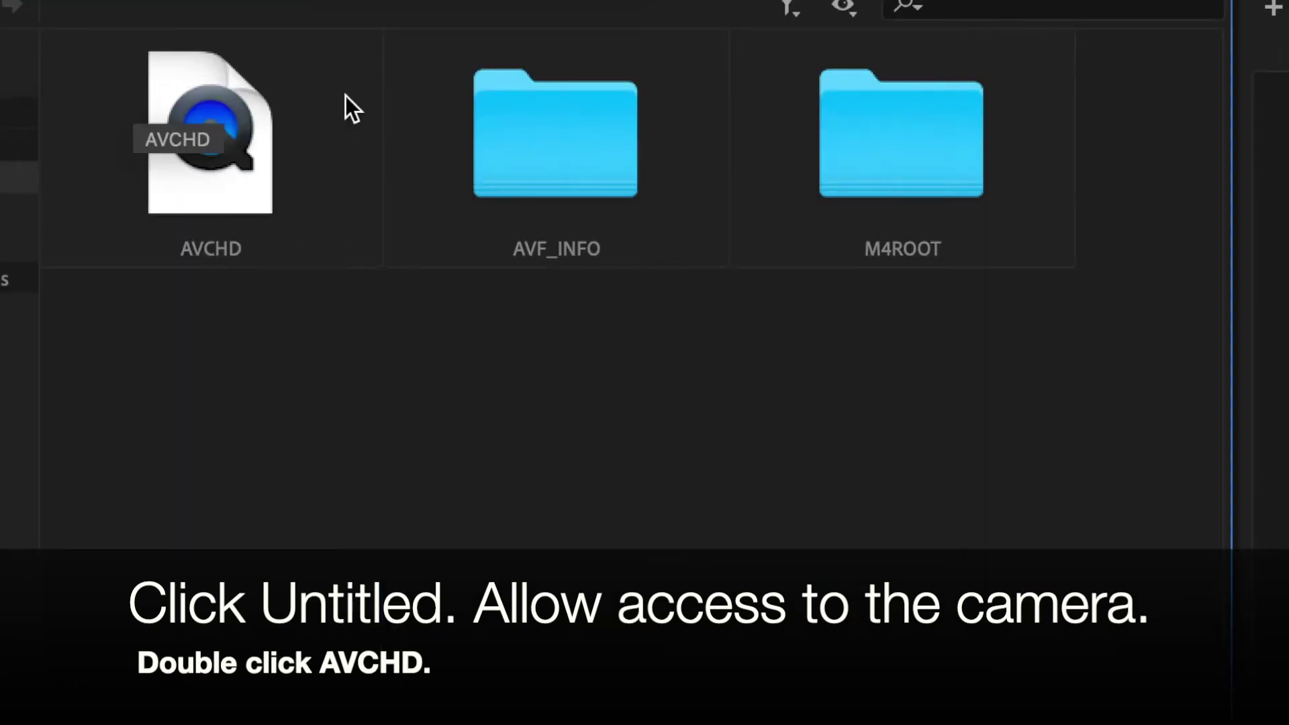
double_click(212, 173)
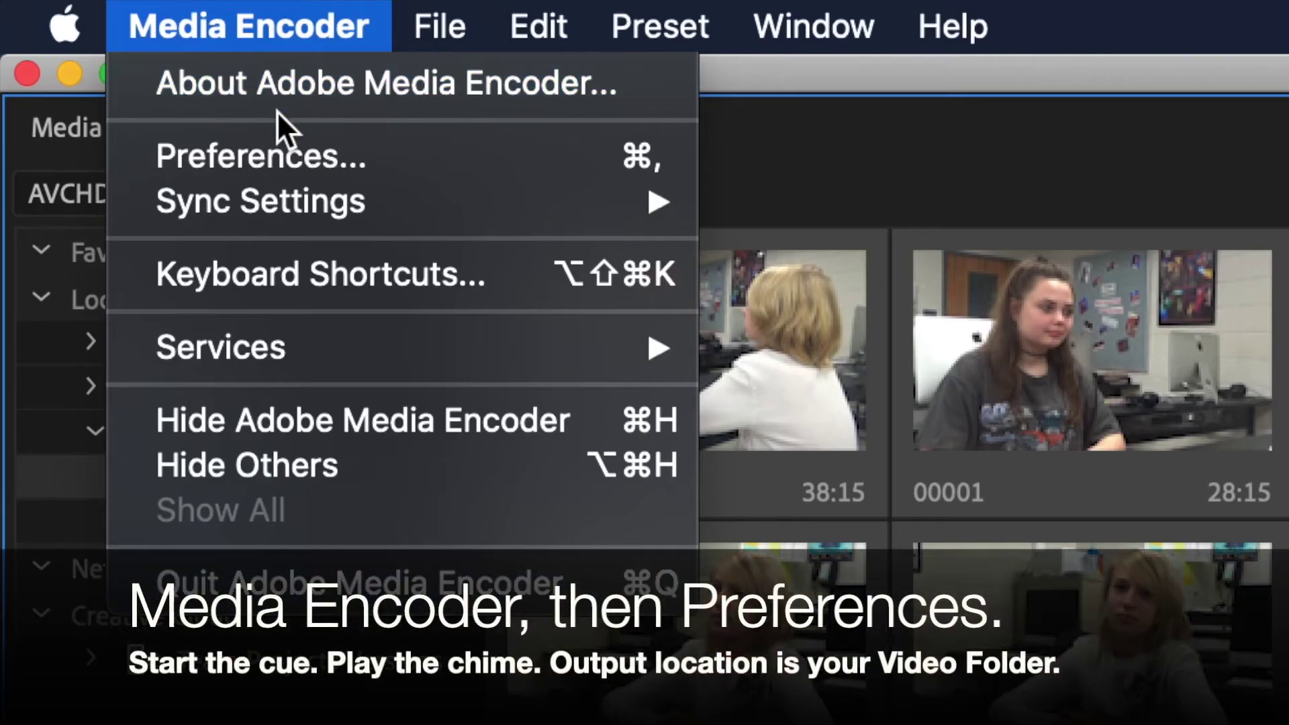
In Preferences, enable Start queue automatically, Play chime when finished encoding, and Specify output file destination
click(280, 164)
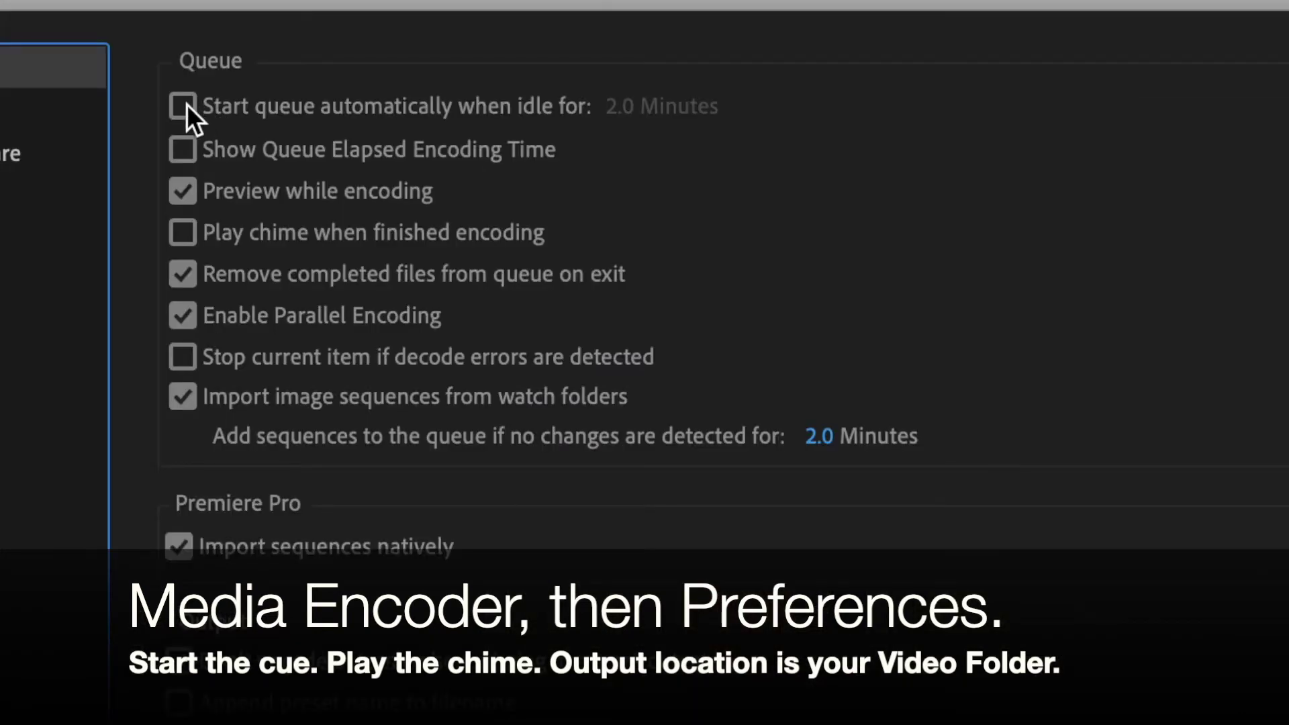
click(187, 103)
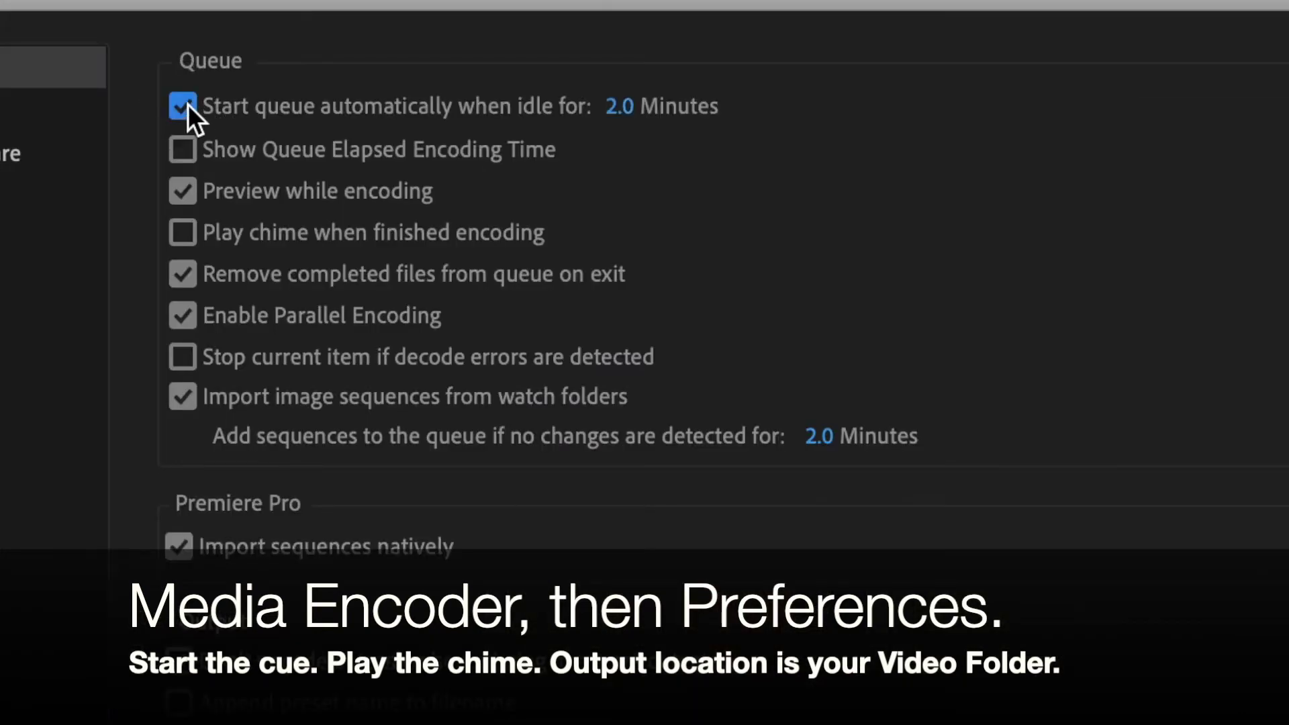
click(186, 230)
click(194, 101)
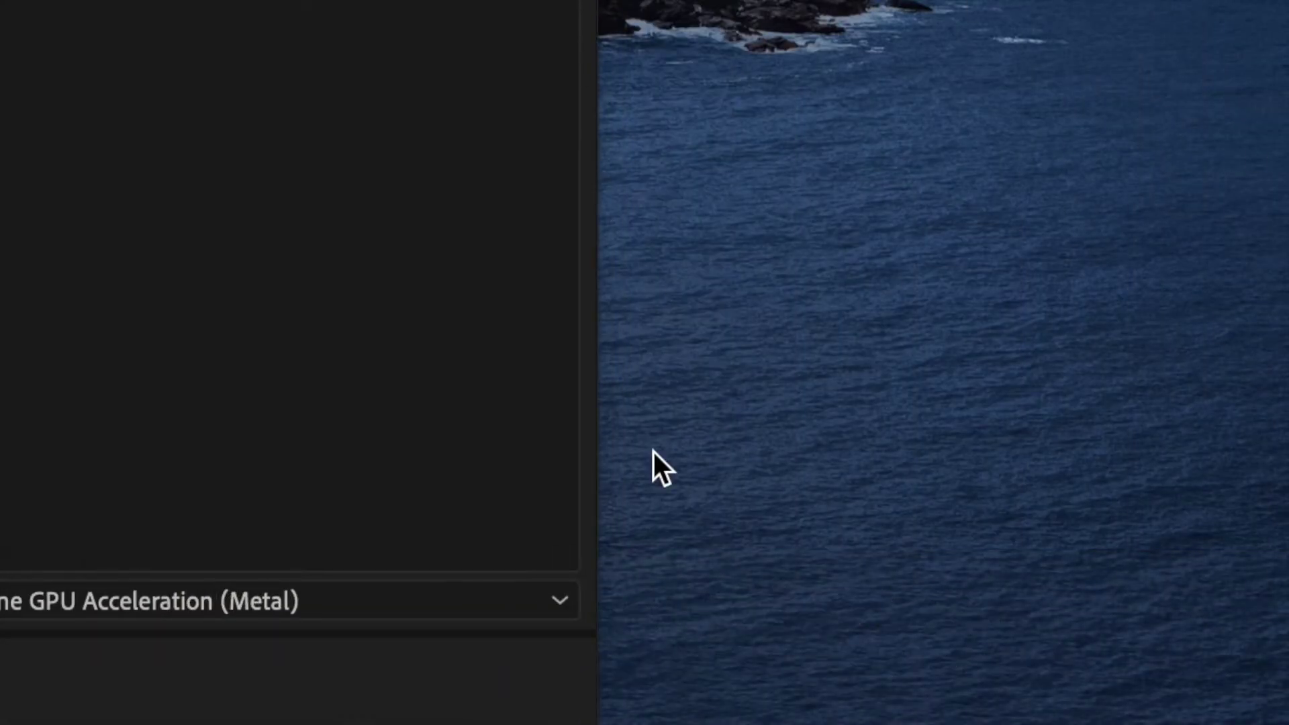
Create a new folder on the desktop and rename it Video
right_click(908, 194)
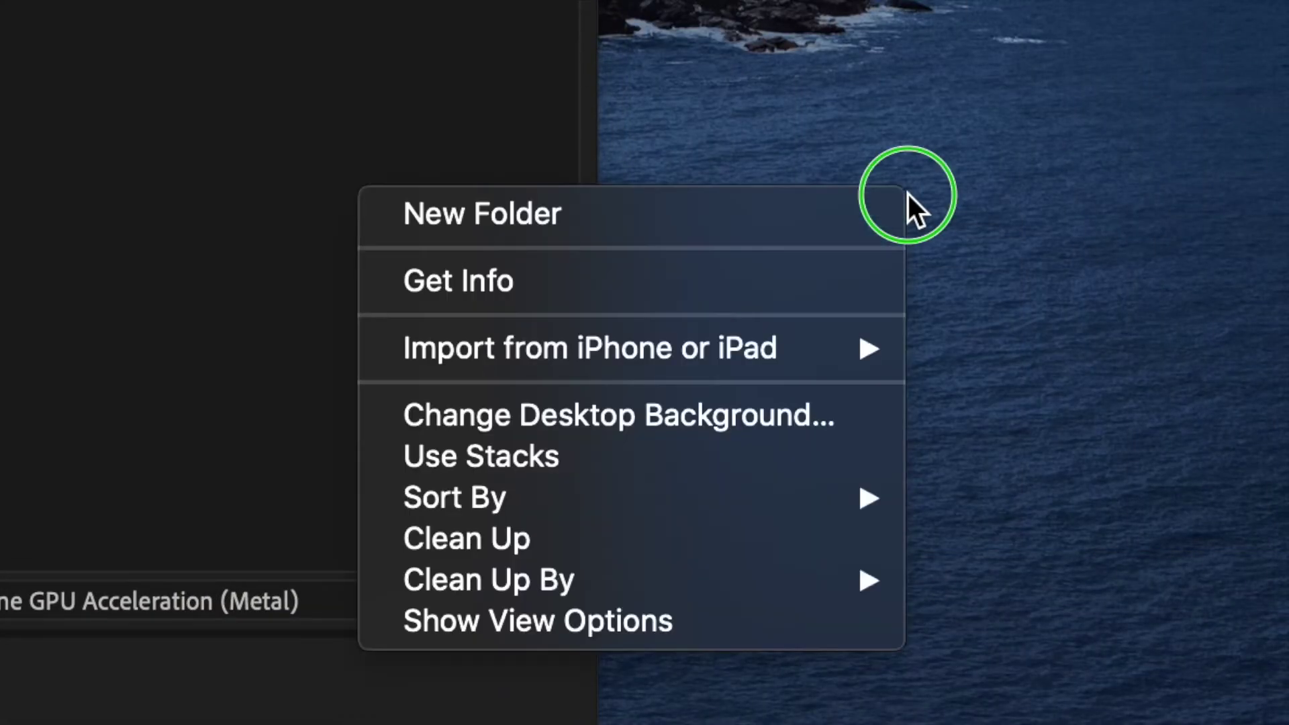
click(796, 215)
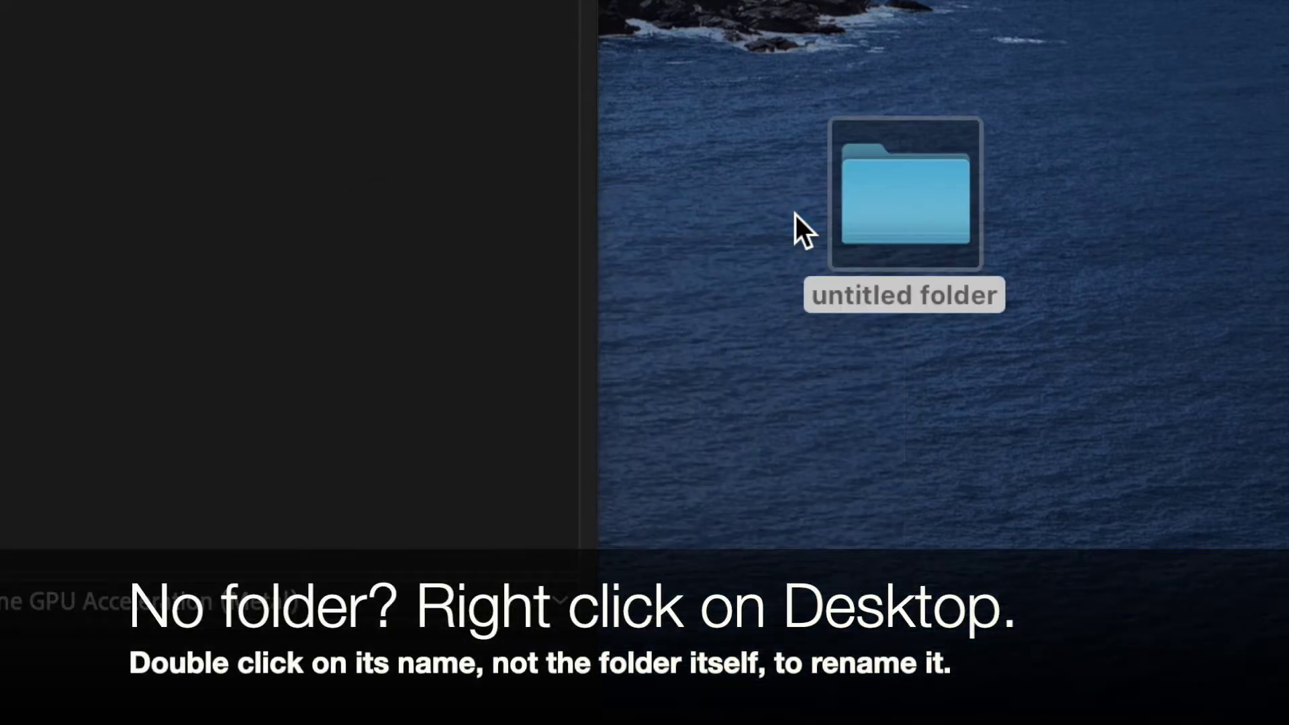
right_click(881, 290)
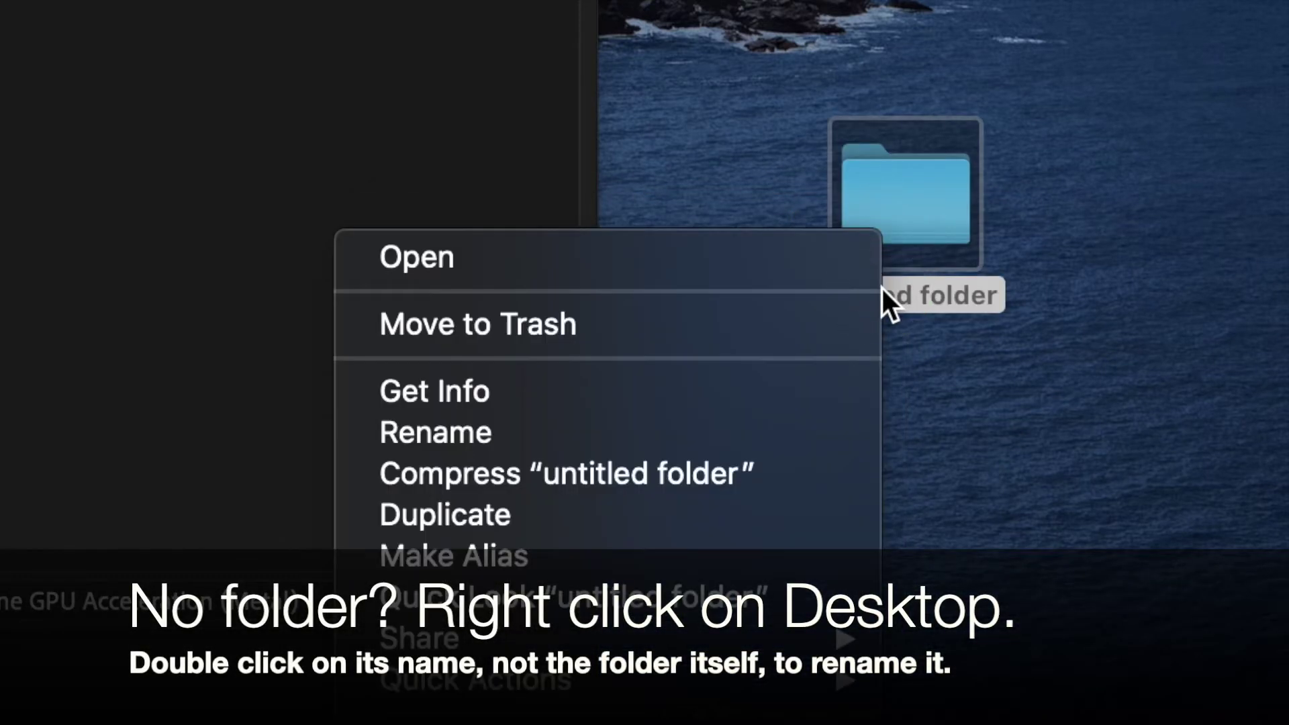
click(723, 426)
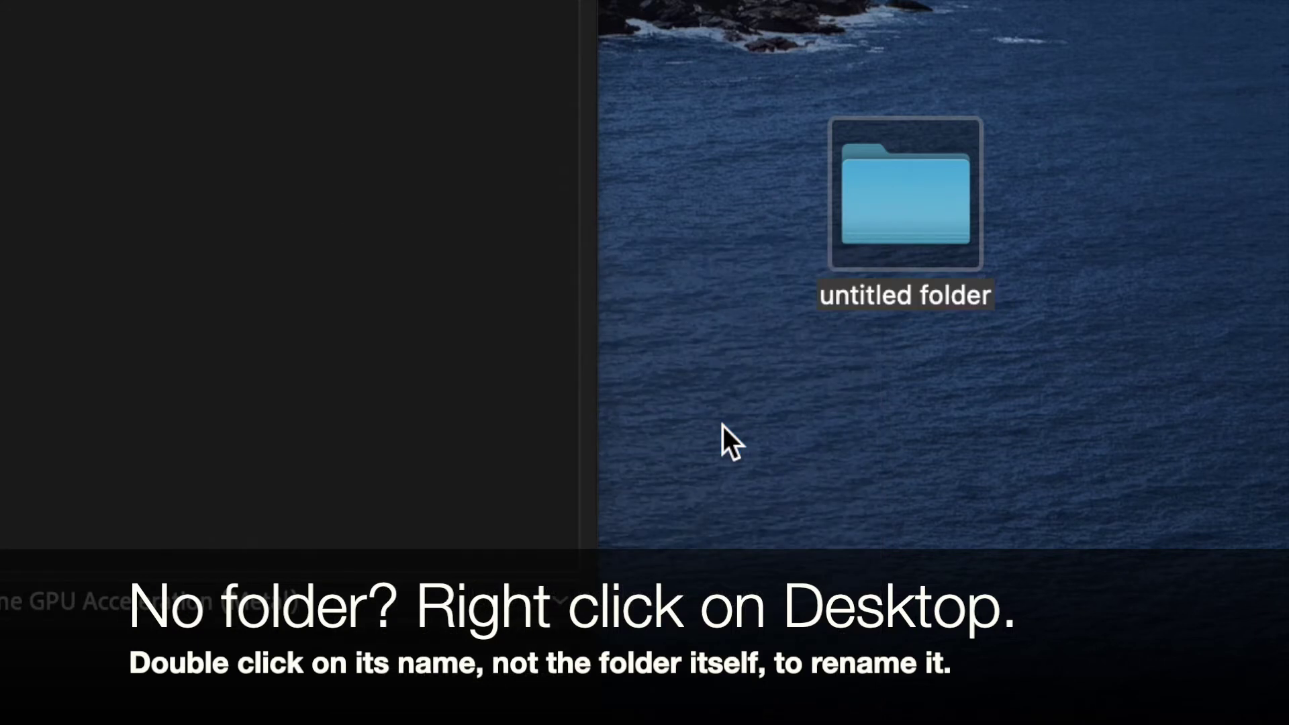
click(912, 299)
double_click(917, 297)
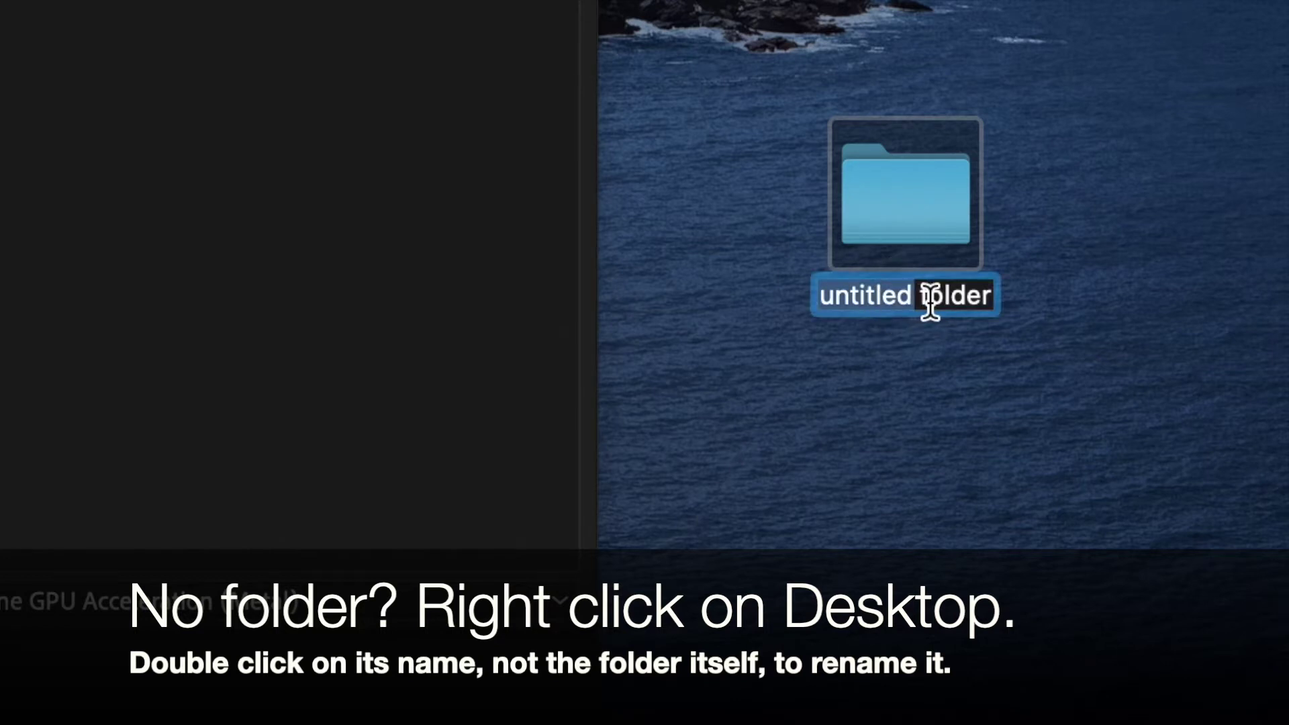
key(BackSpace)
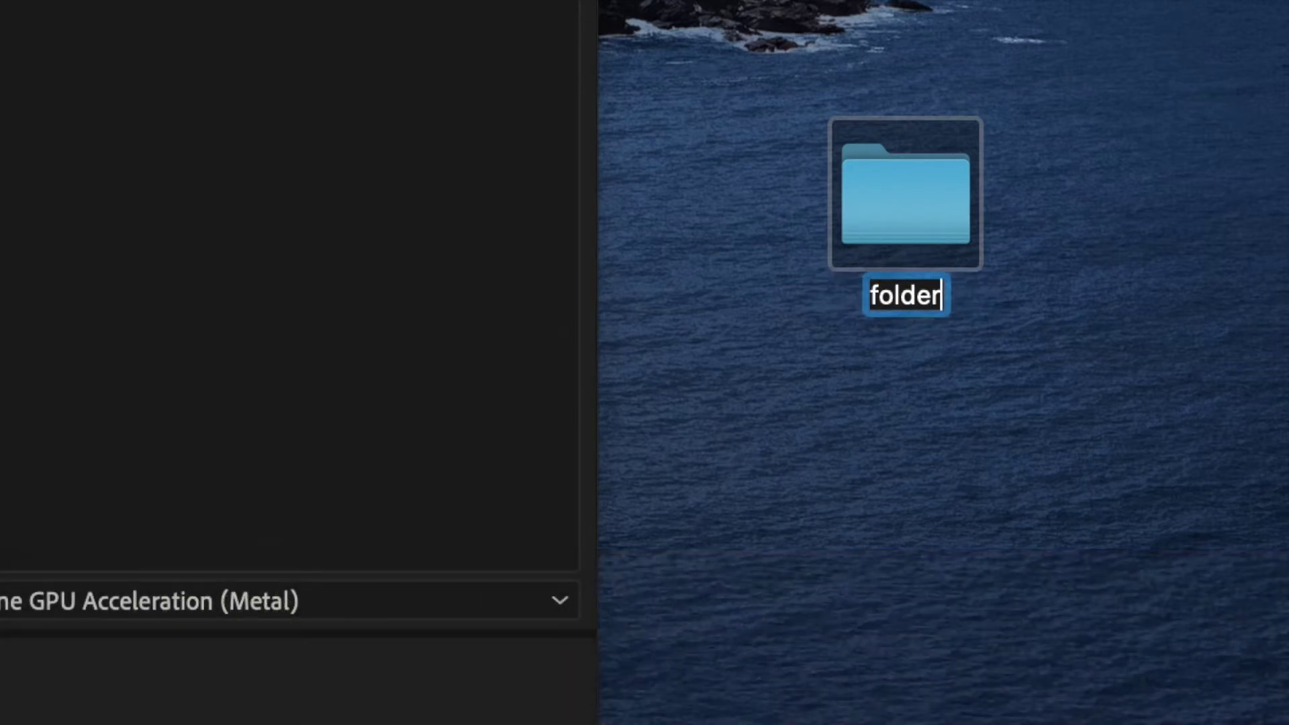
key(BackSpace)
key(BackSpace)
key(BackSpace)
key(BackSpace)
key(BackSpace)
key(BackSpace)
text(V)
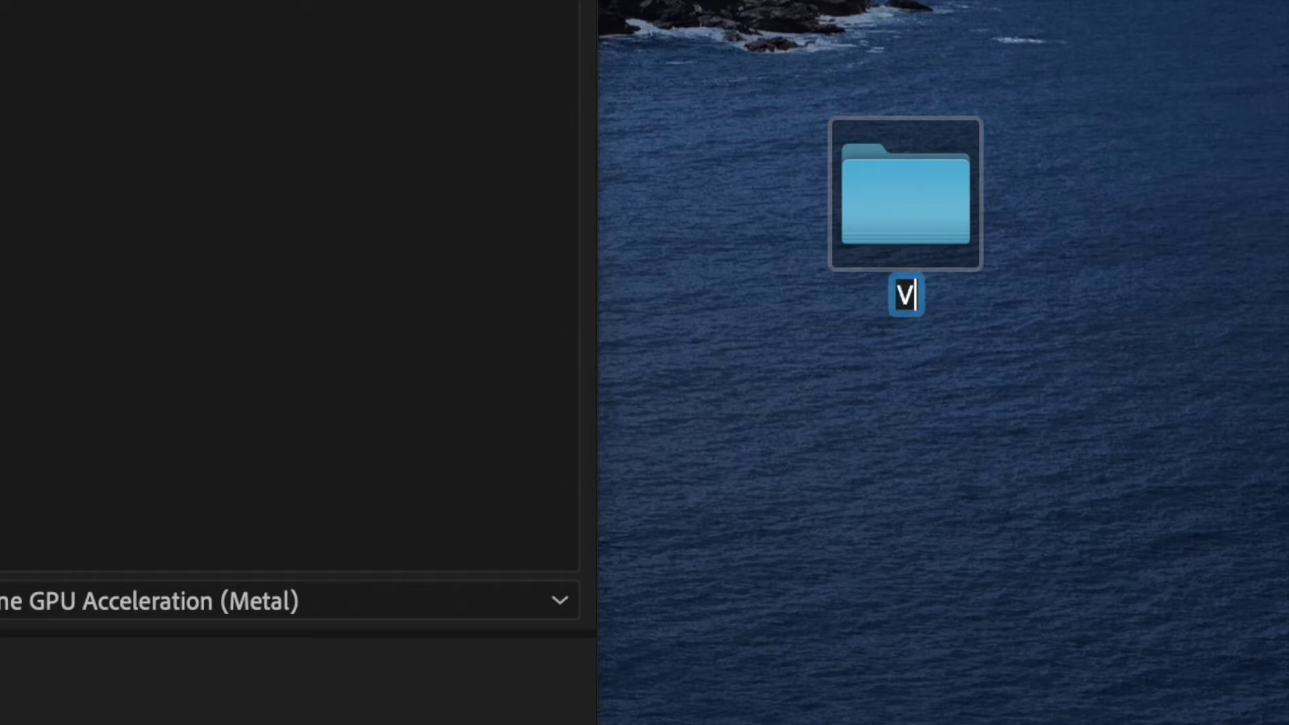
text(ideo)
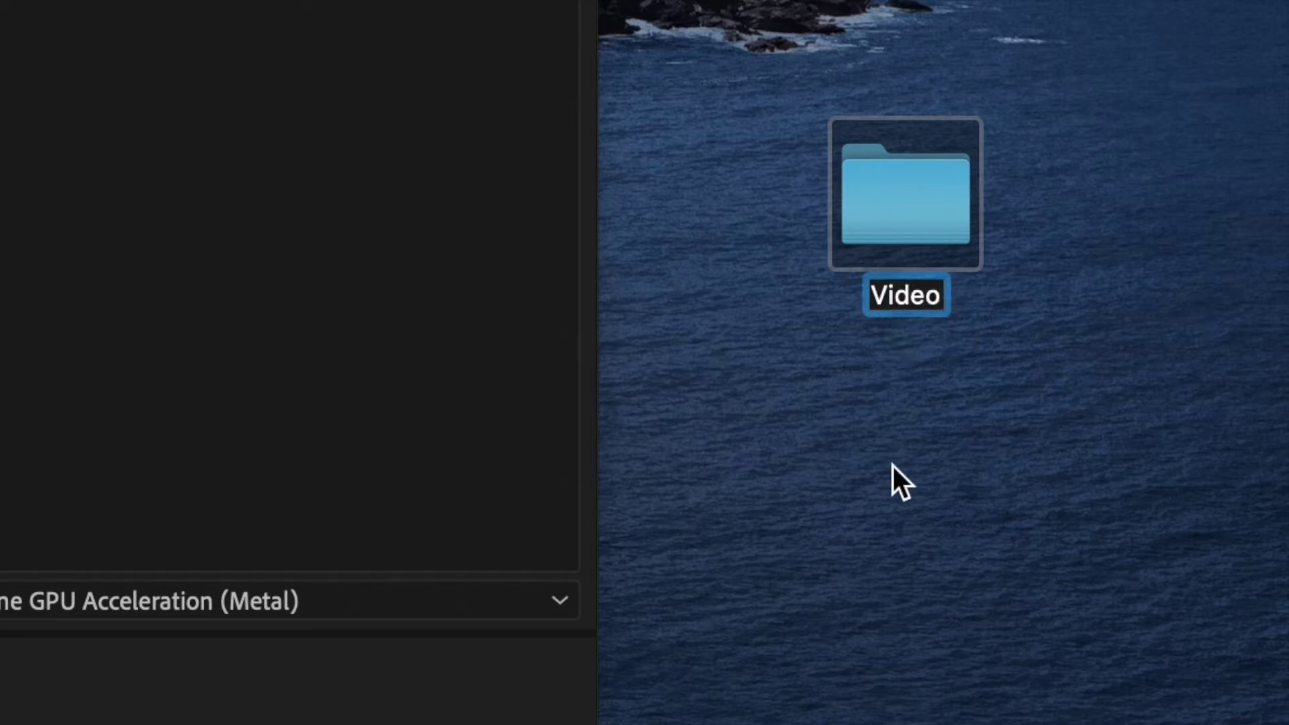
click(1068, 398)
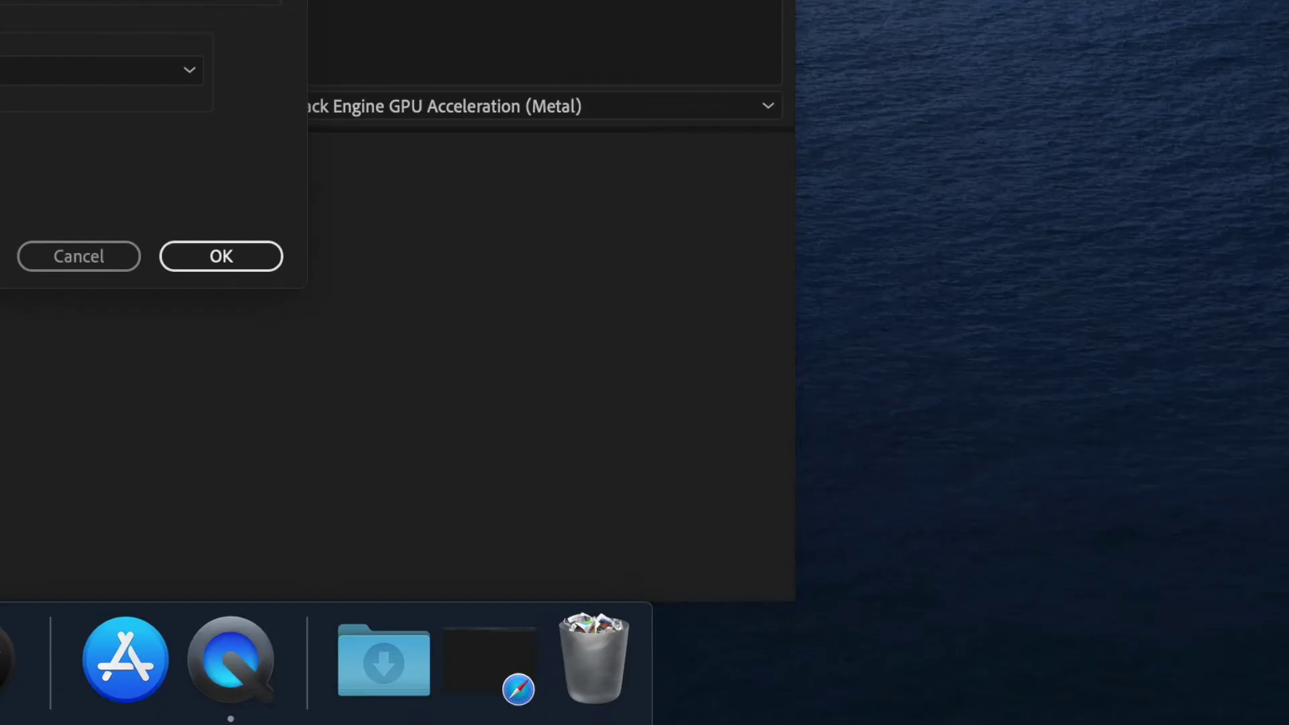
Sort the desktop icons by name
right_click(928, 81)
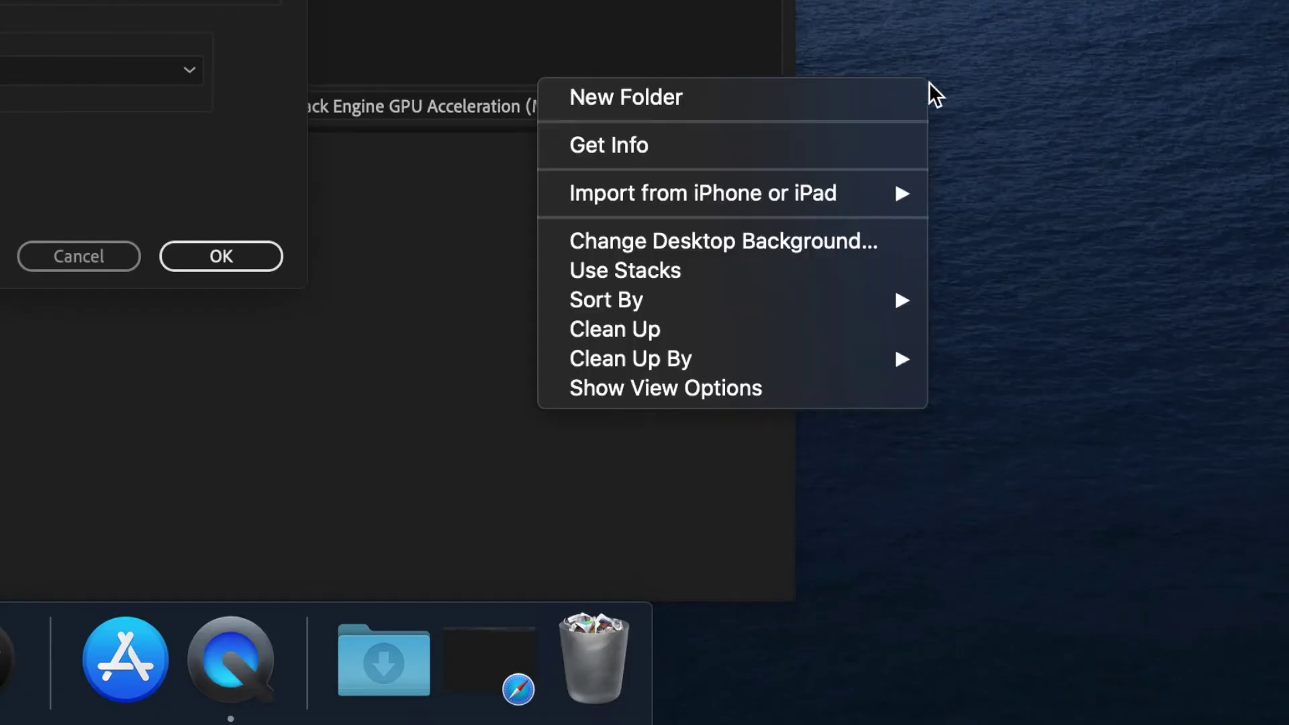
mouse_move(837, 309)
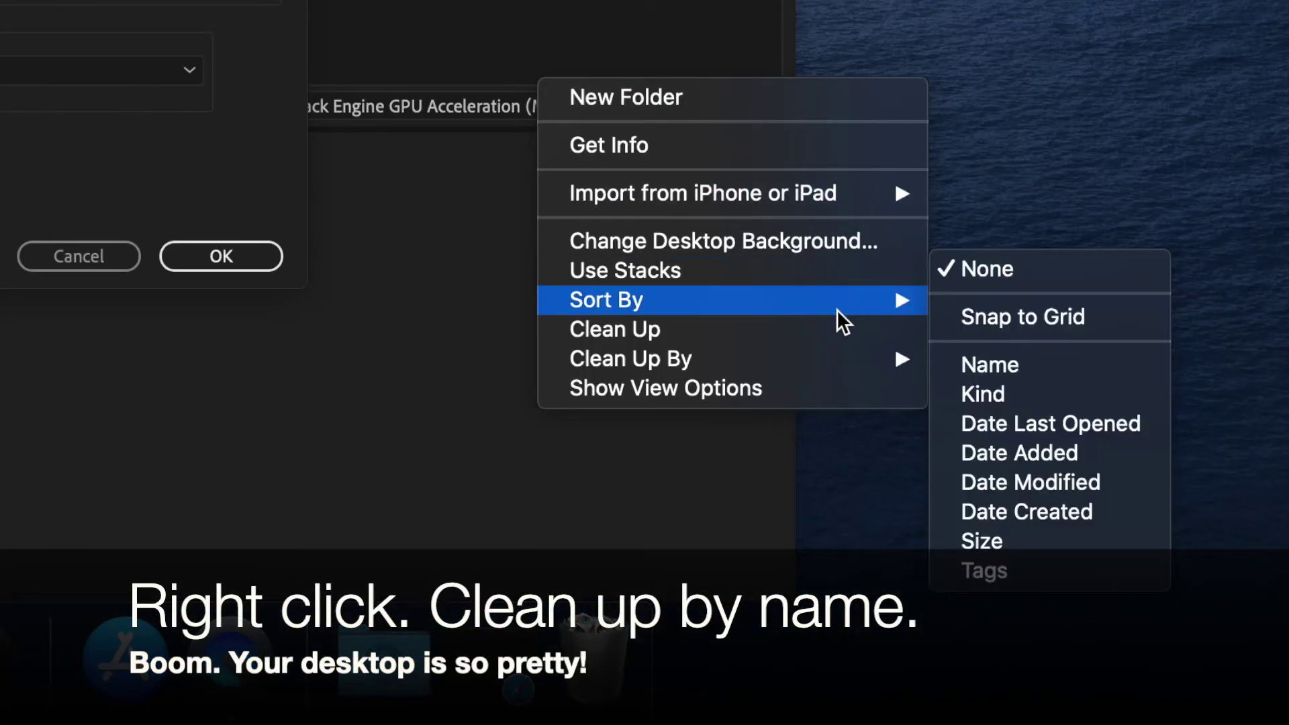
click(1004, 356)
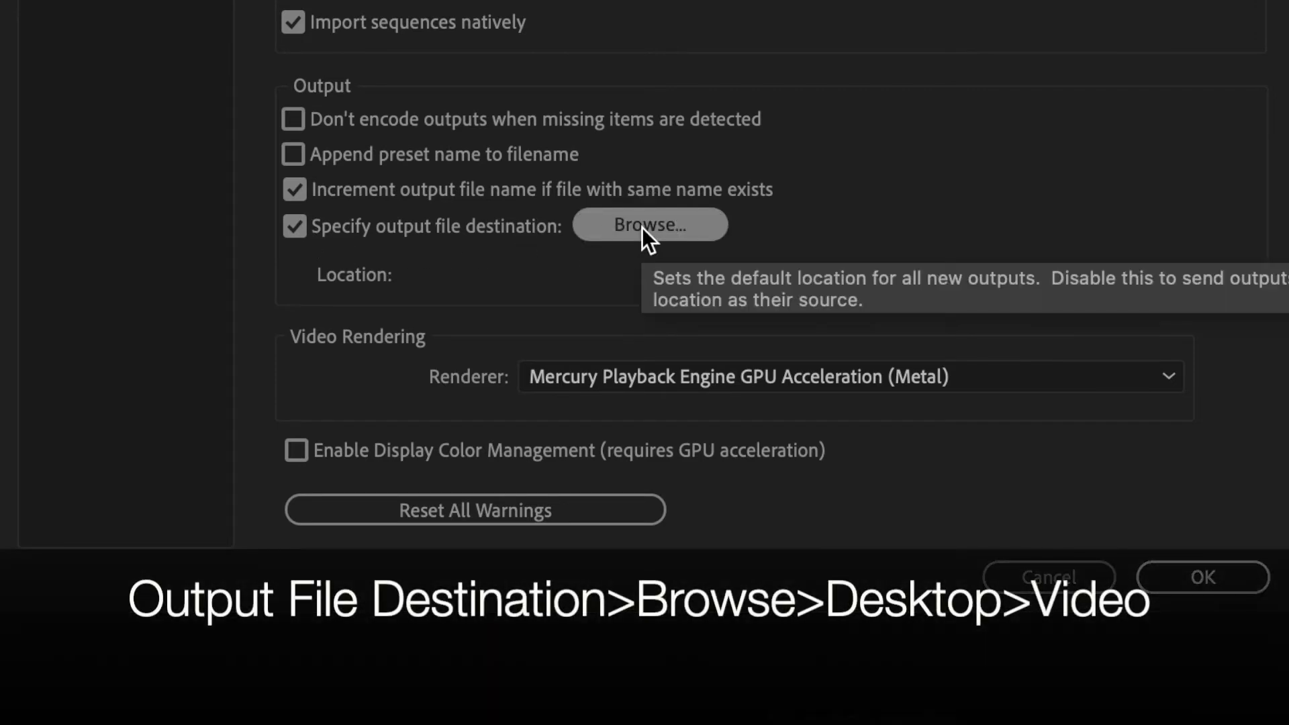
Choose Desktop > Video as the output destination and confirm the preferences with OK
click(642, 228)
click(254, 350)
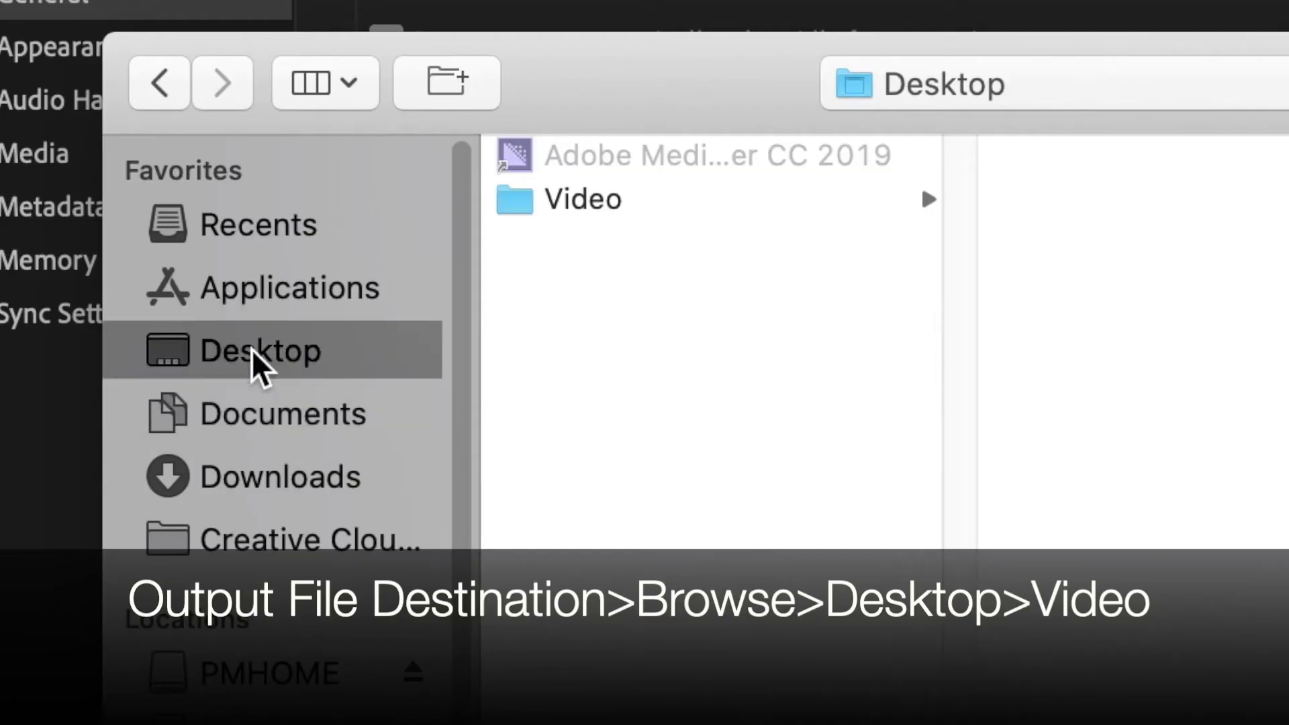
click(551, 200)
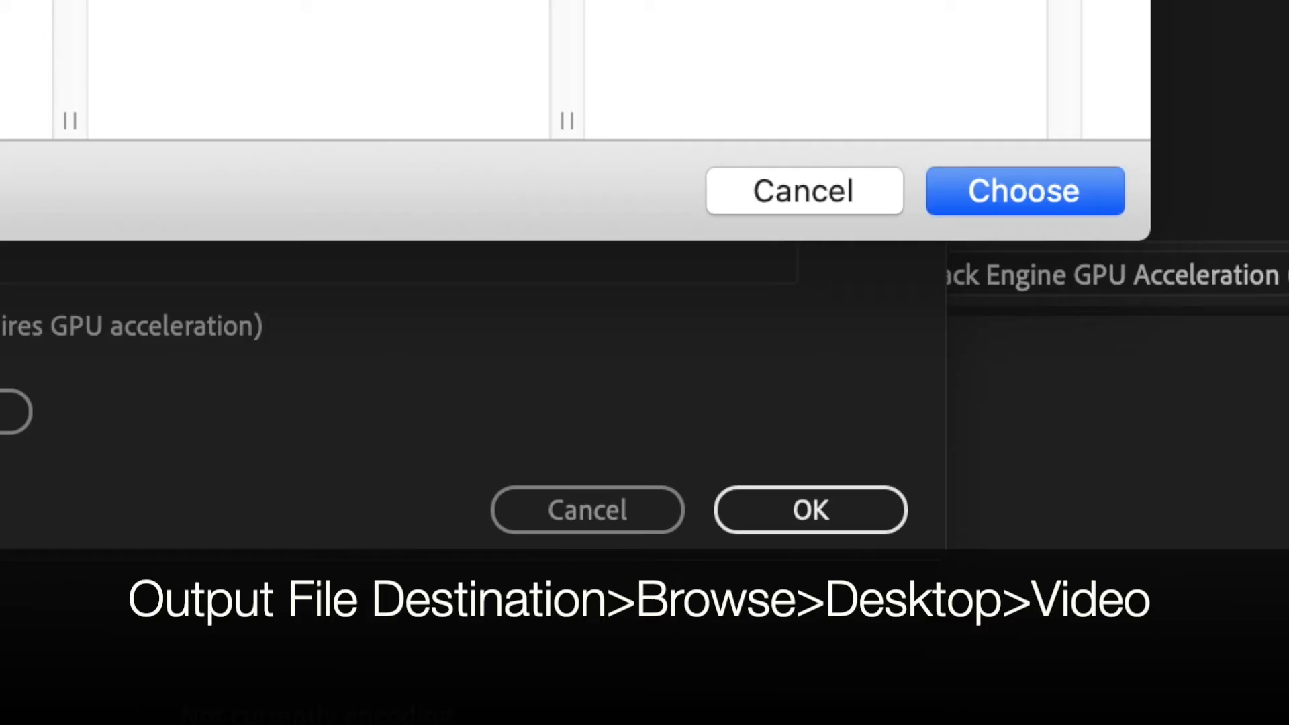
click(1053, 192)
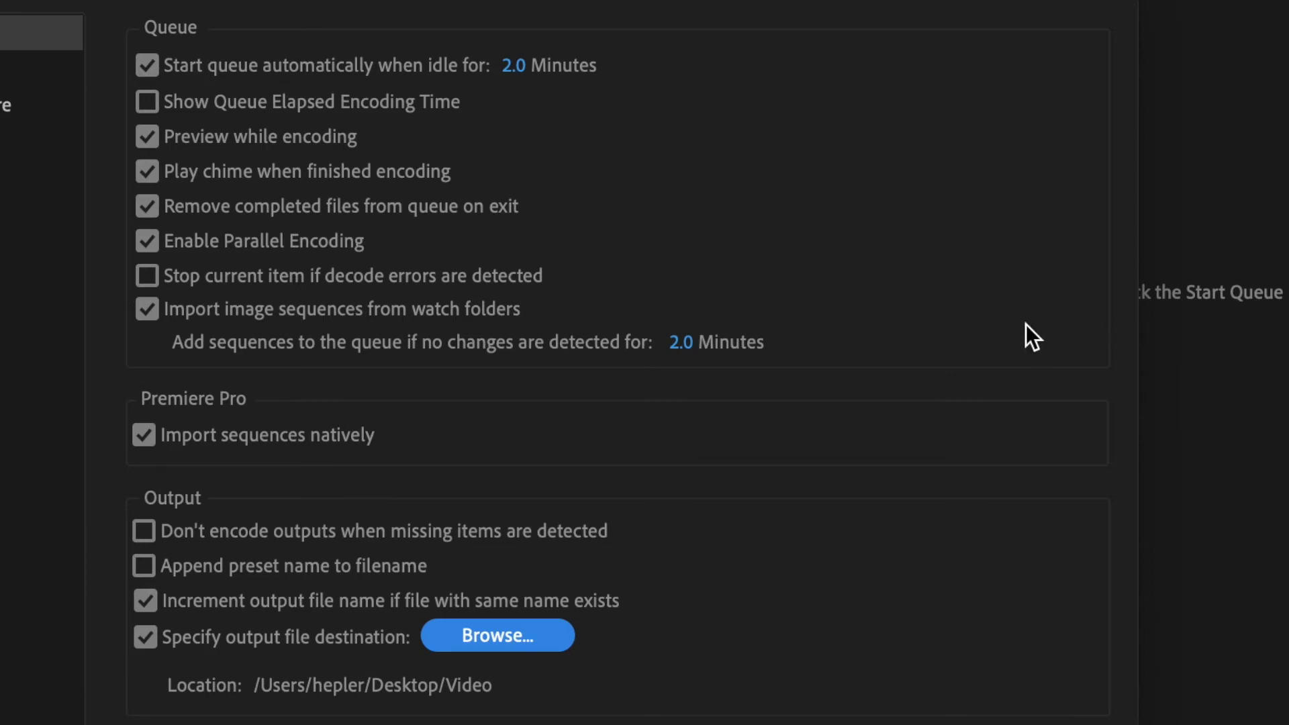
click(1030, 506)
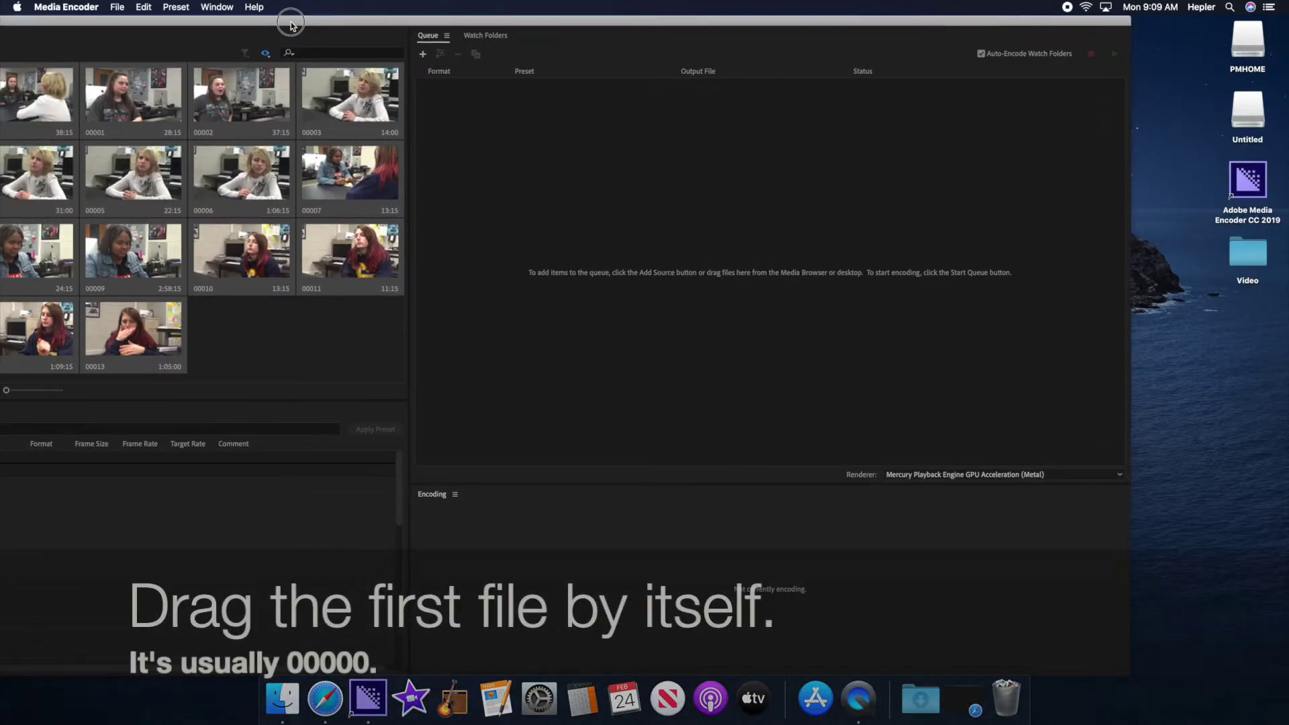
Queue clip 00000 with the High Quality 1080p HD preset and start the queue
drag(291, 25, 428, 24)
click(47, 309)
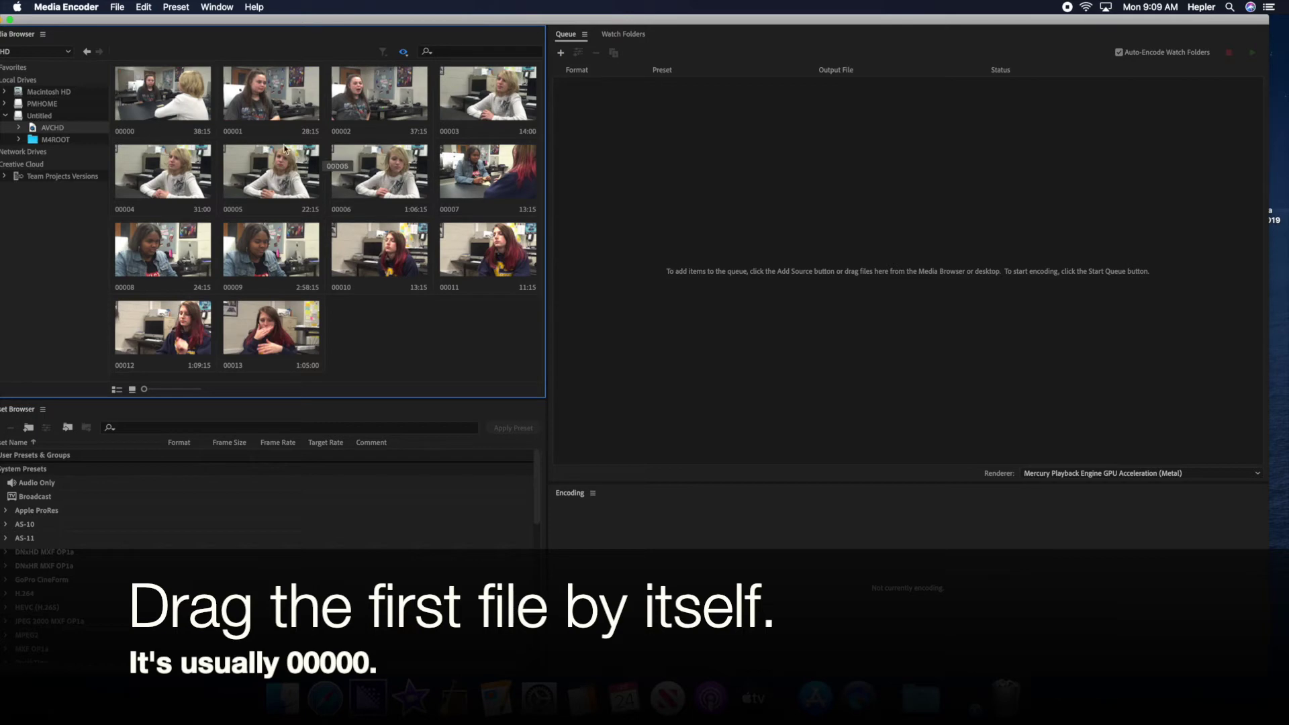
click(163, 92)
drag(163, 92, 620, 111)
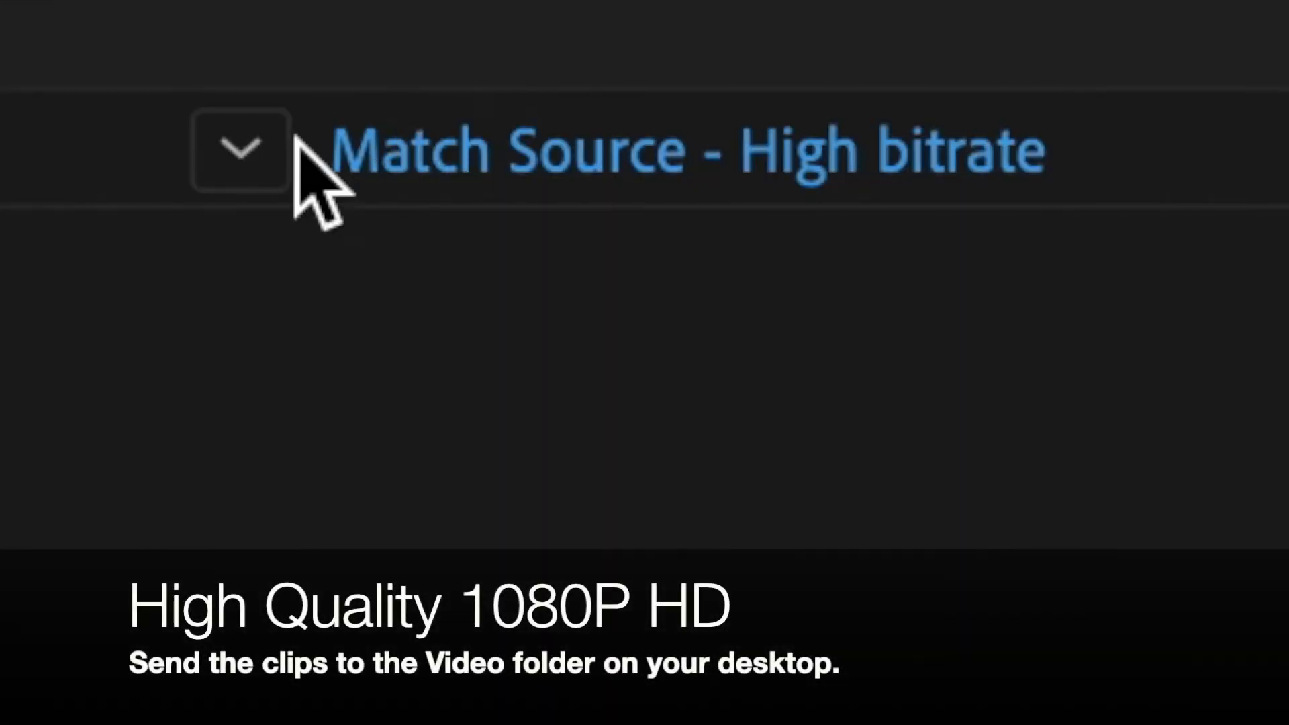
click(229, 137)
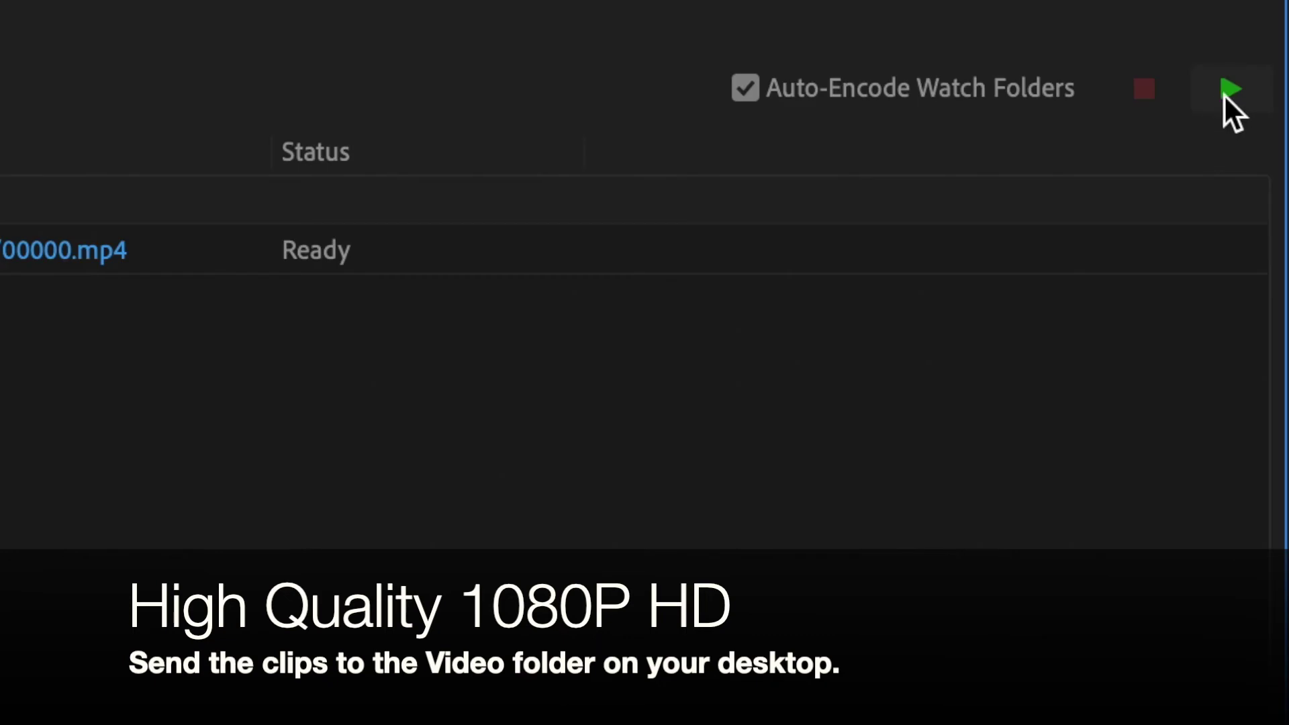
click(1228, 91)
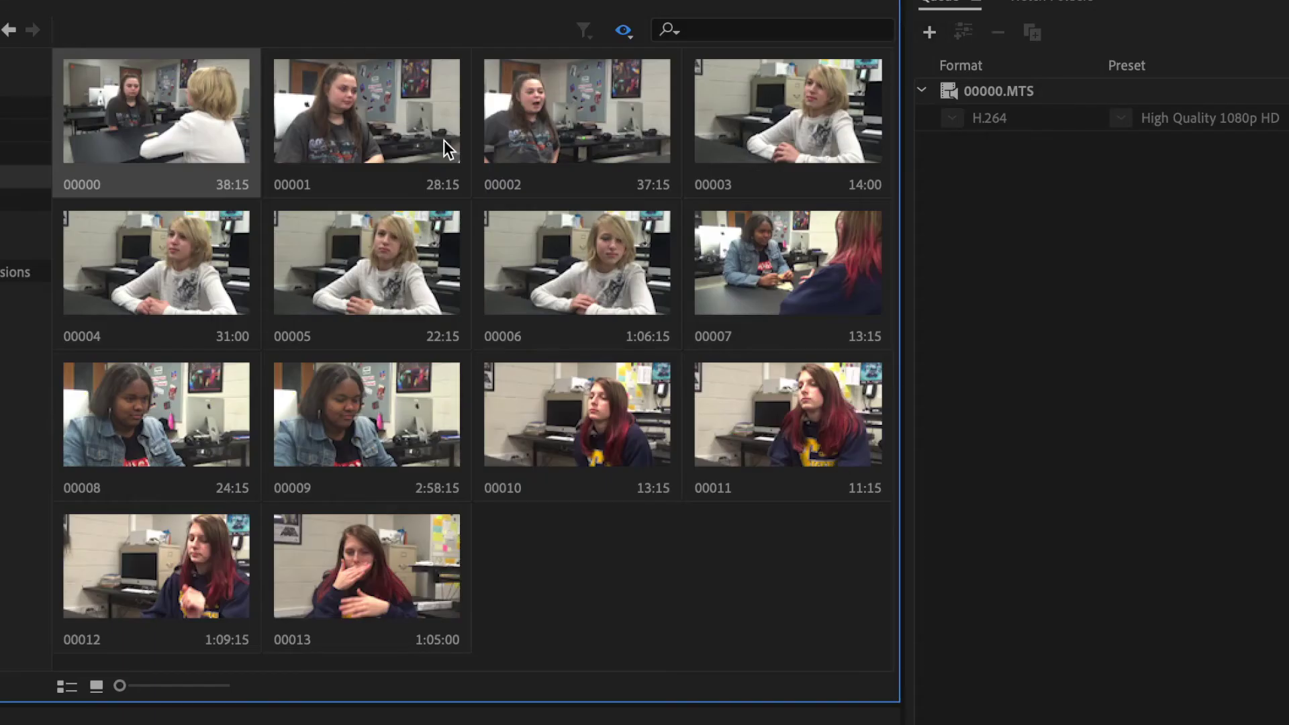
Select clips 00001 through 00013, add them to the queue, and encode them all
click(383, 125)
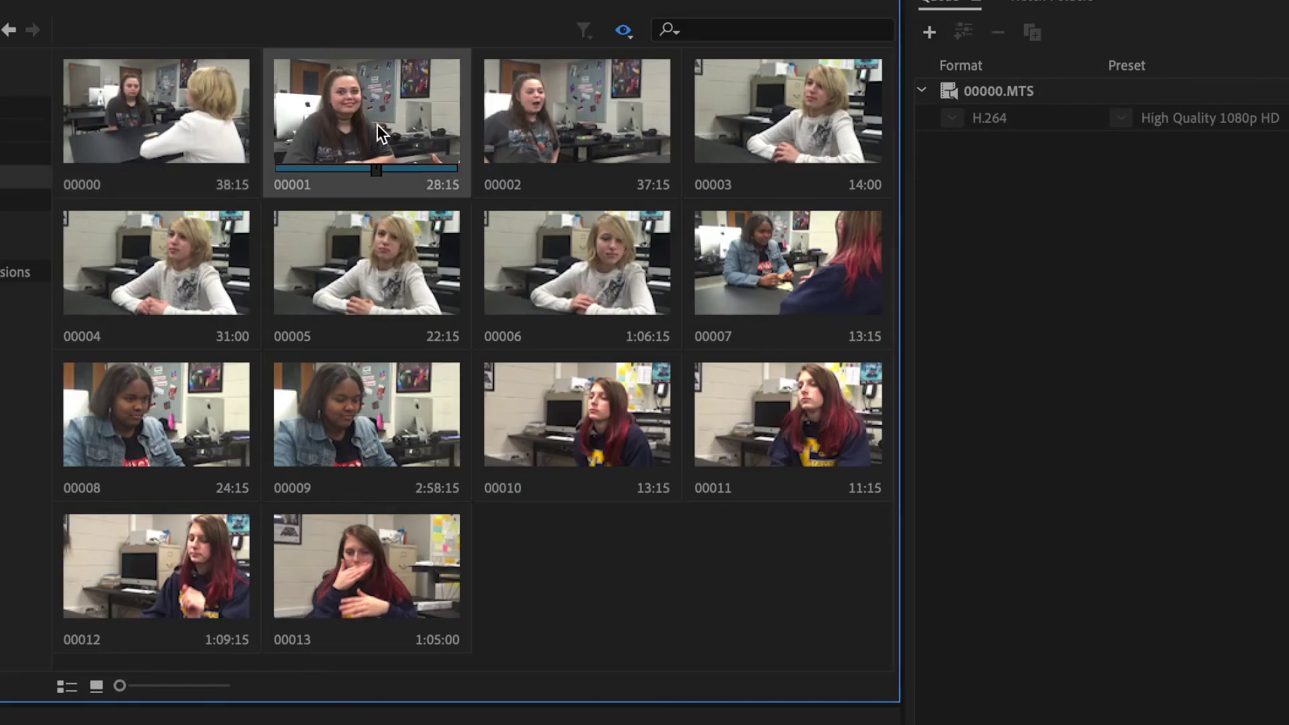
shift+click(403, 592)
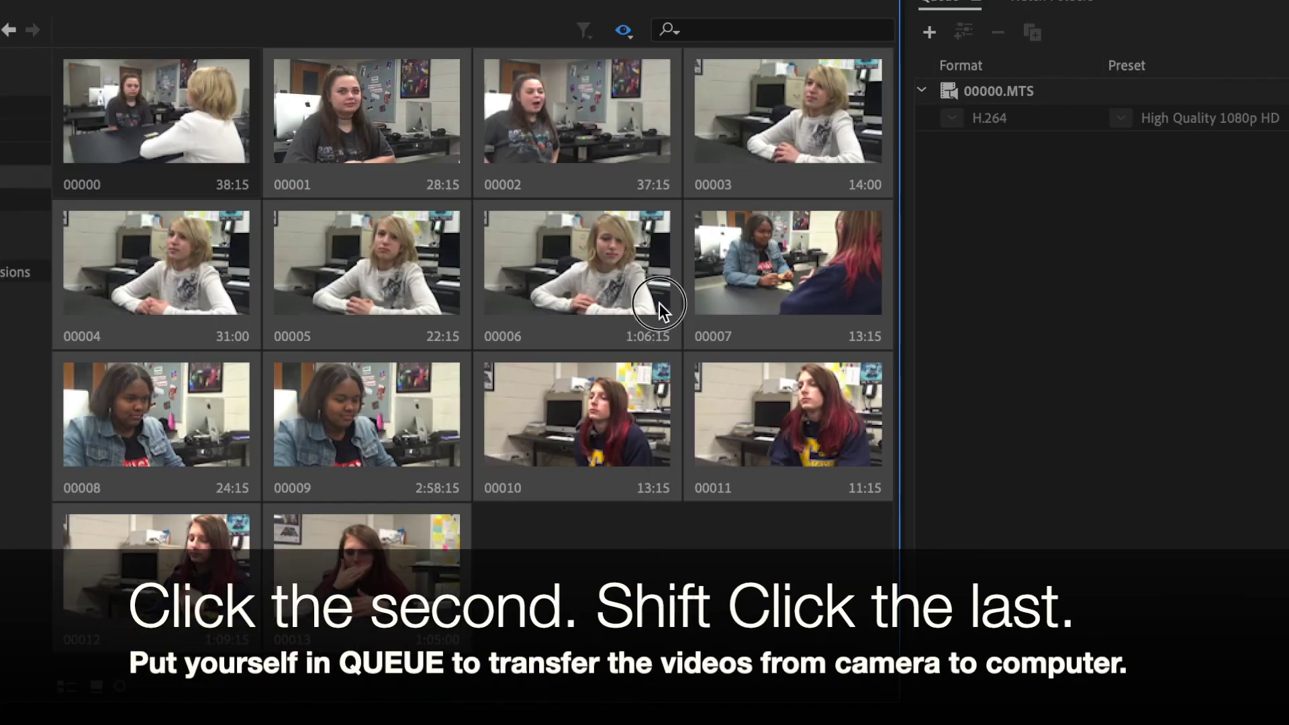
drag(659, 302, 1087, 304)
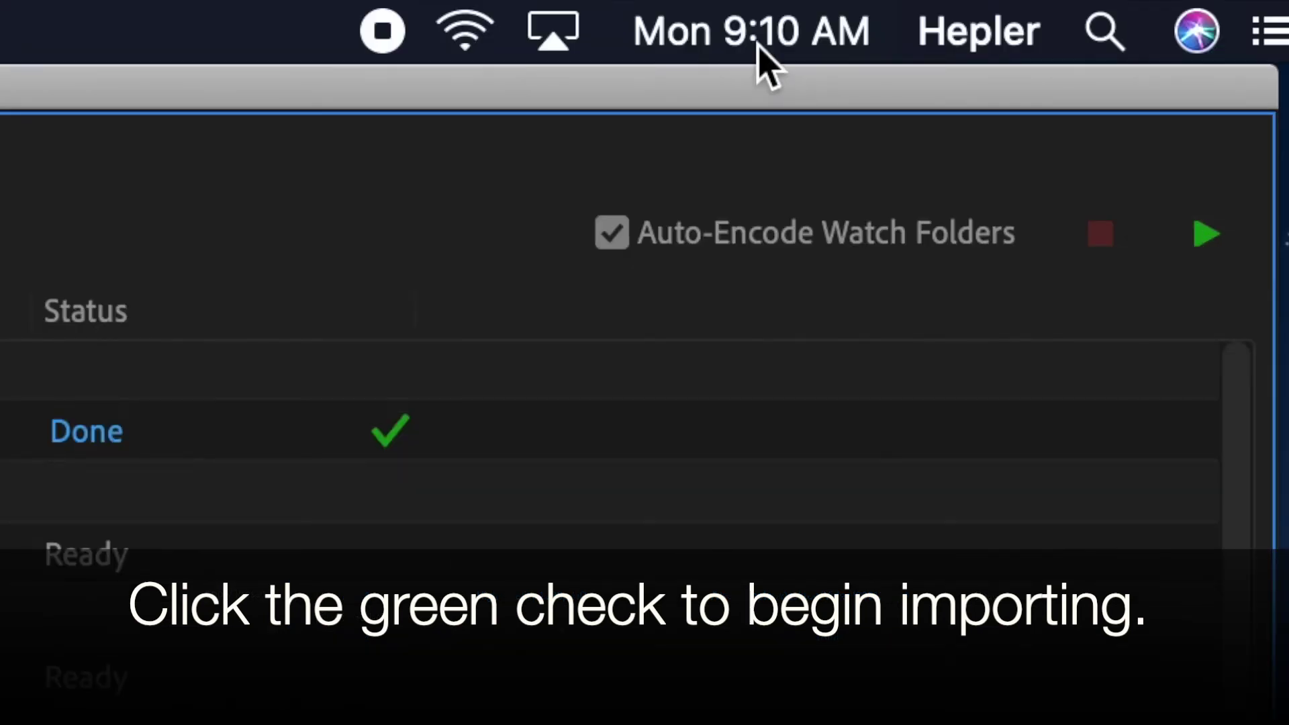
click(1206, 237)
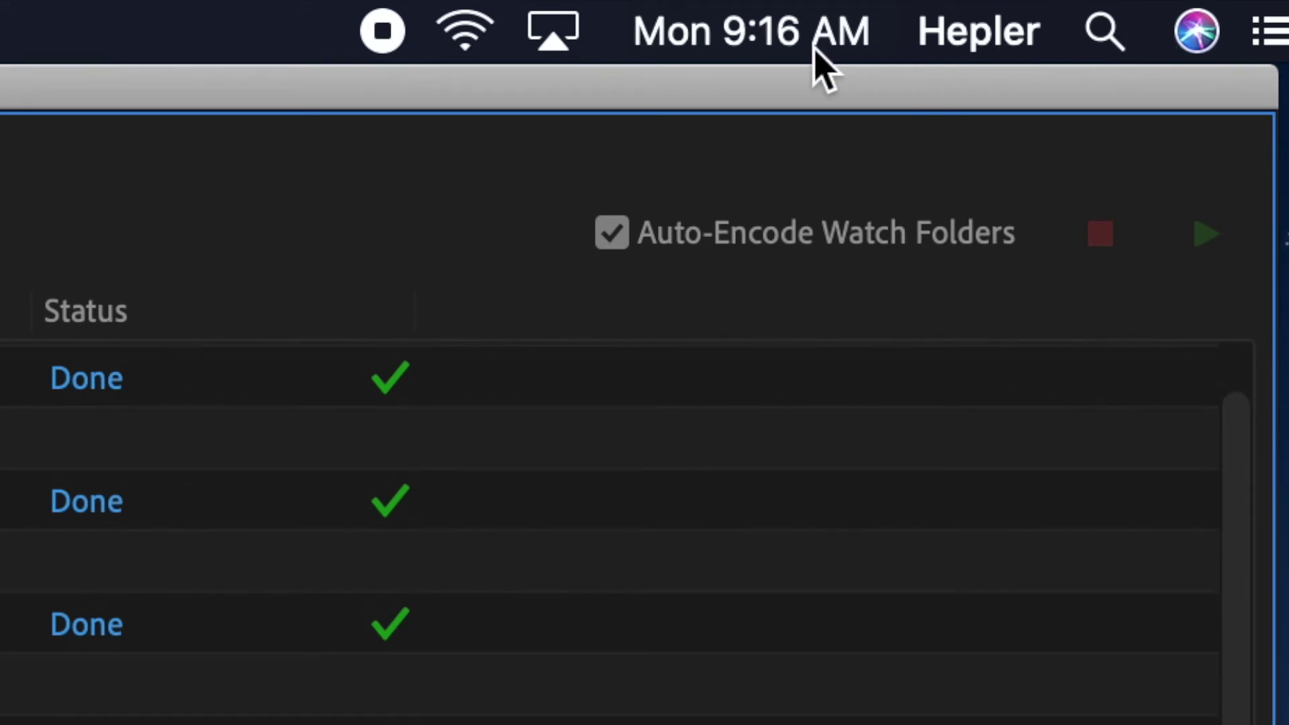
drag(820, 92, 60, 54)
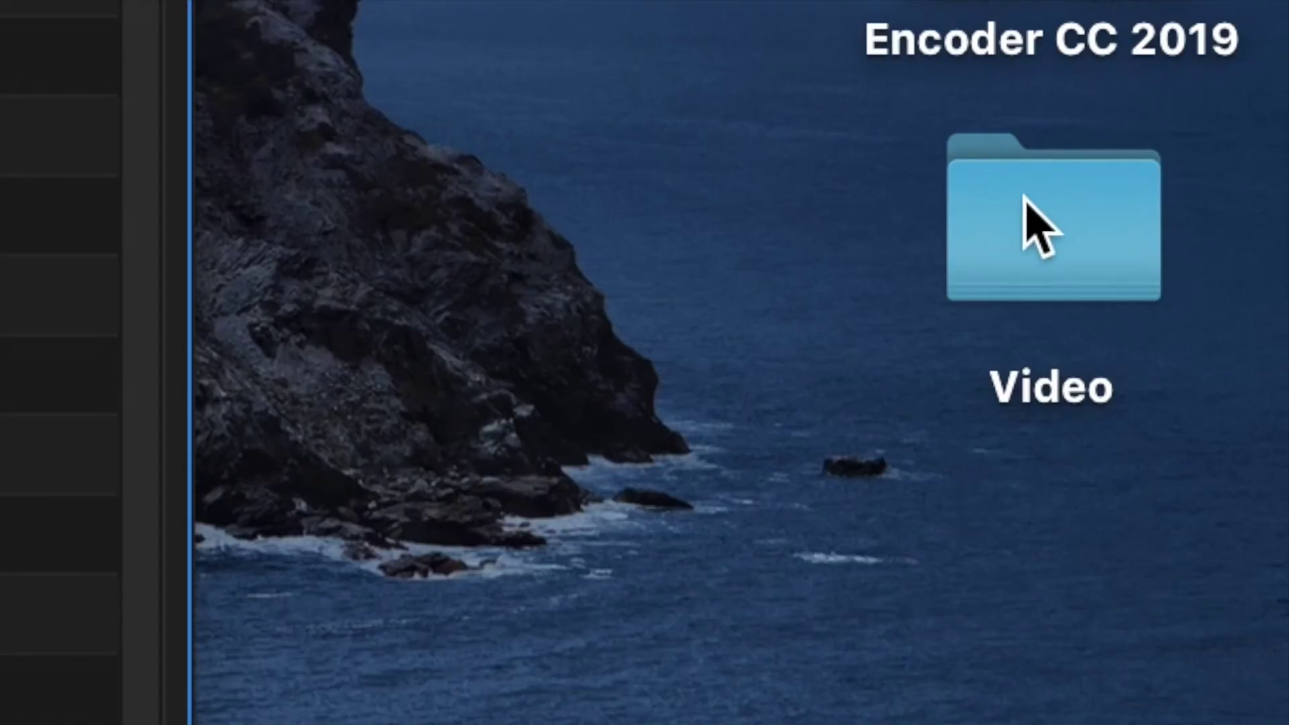
double_click(1025, 196)
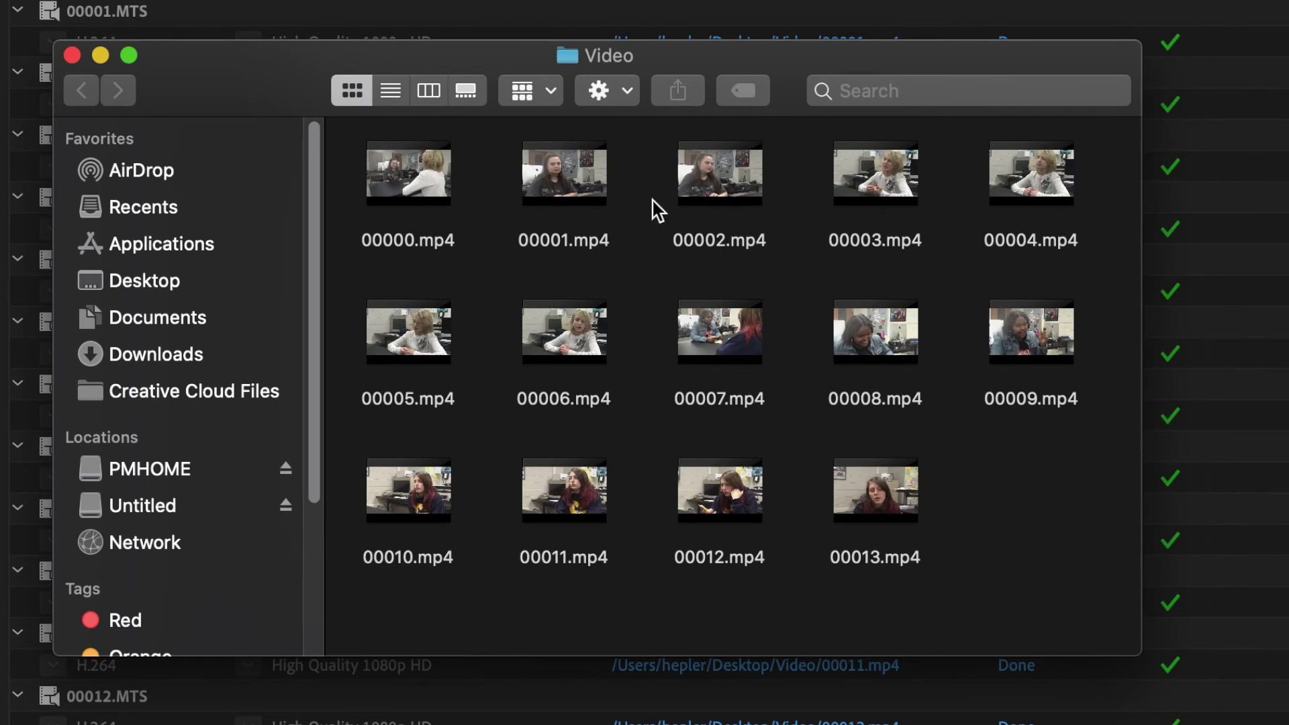
click(73, 55)
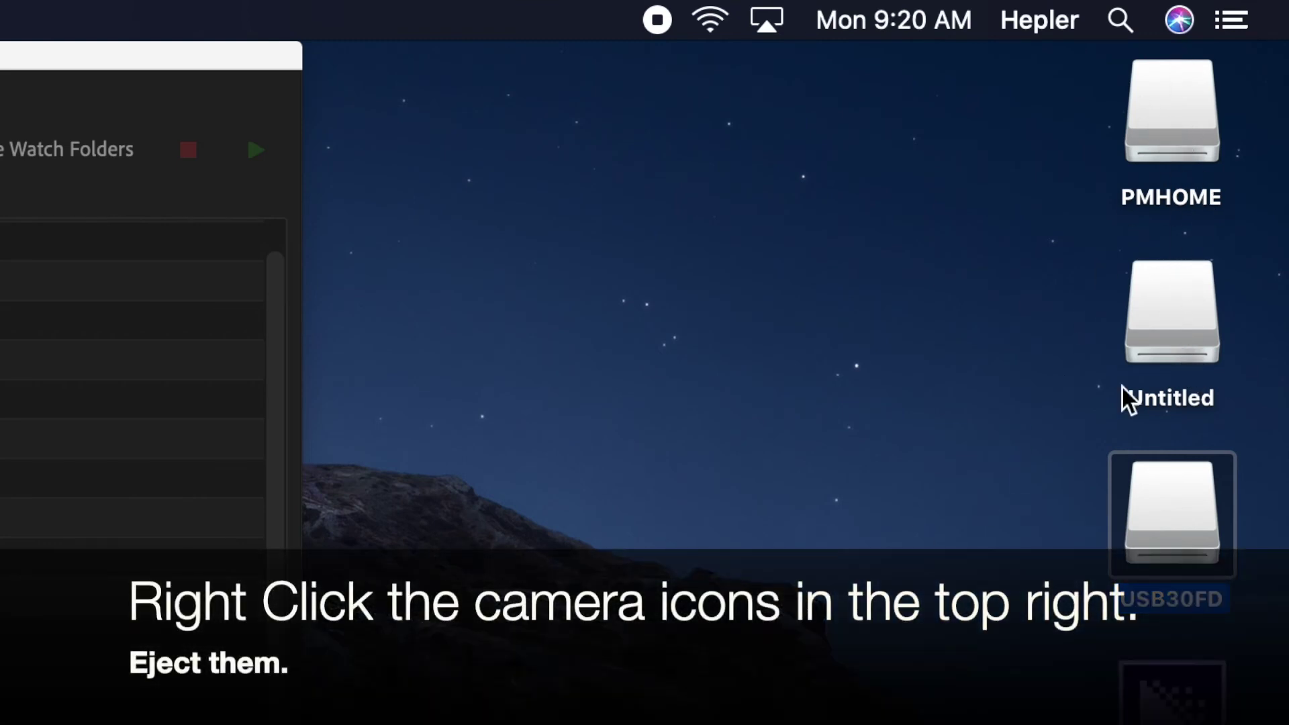
Eject the camera's PMHOME drive
click(1166, 113)
right_click(1166, 113)
click(1044, 188)
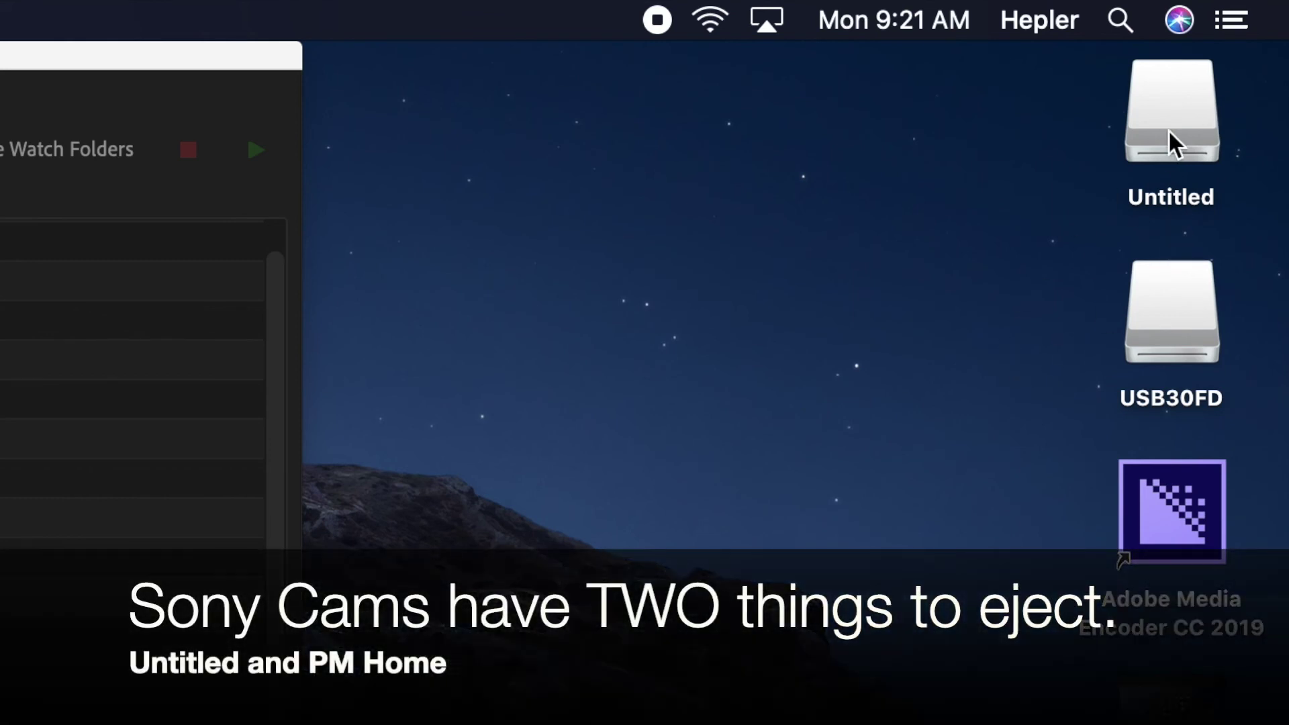
Try to eject the Untitled drive and dismiss the in-use error message
right_click(1173, 129)
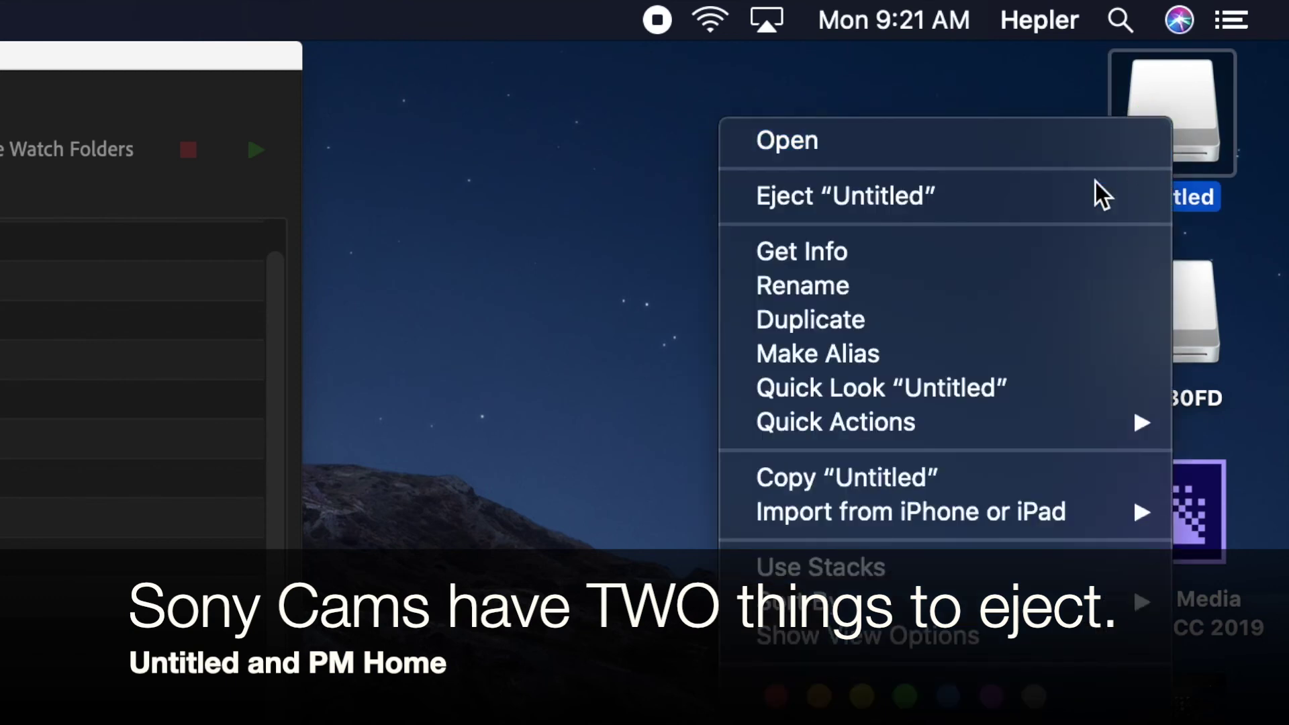
click(1058, 205)
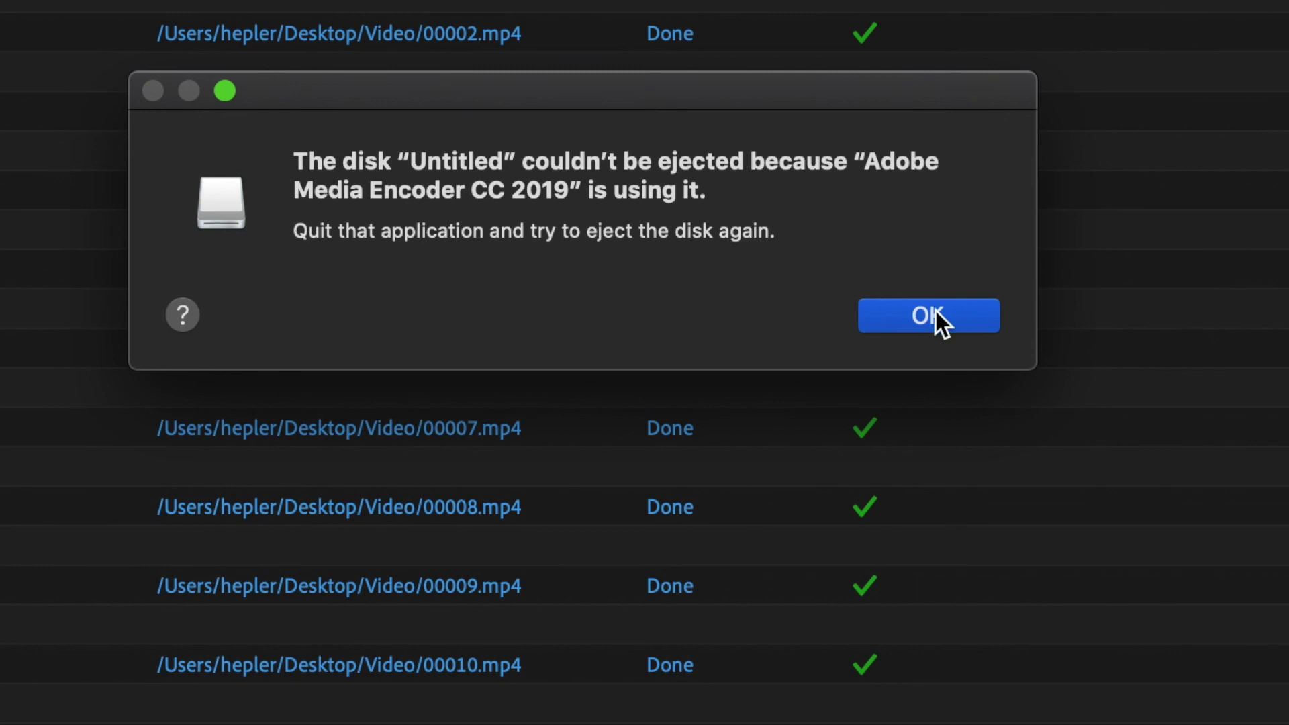
click(927, 314)
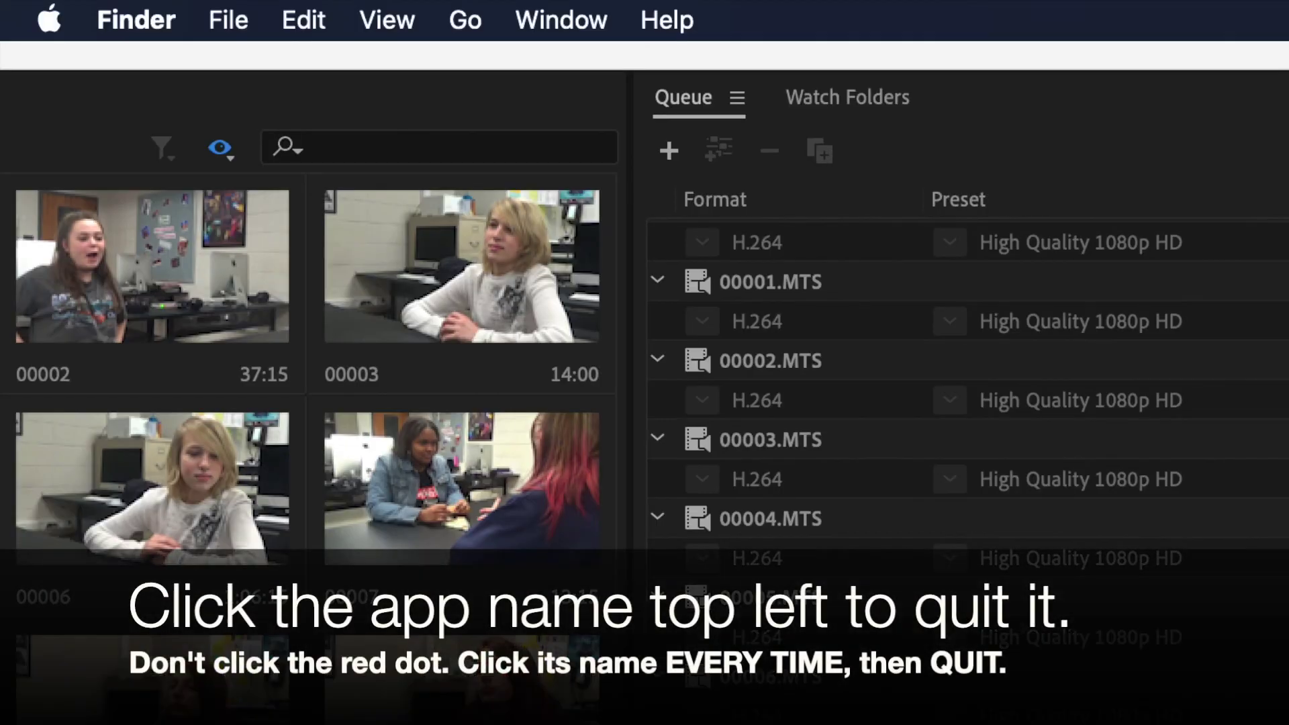
Bring Media Encoder back to the front and choose Quit Adobe Media Encoder
drag(474, 61, 1279, 77)
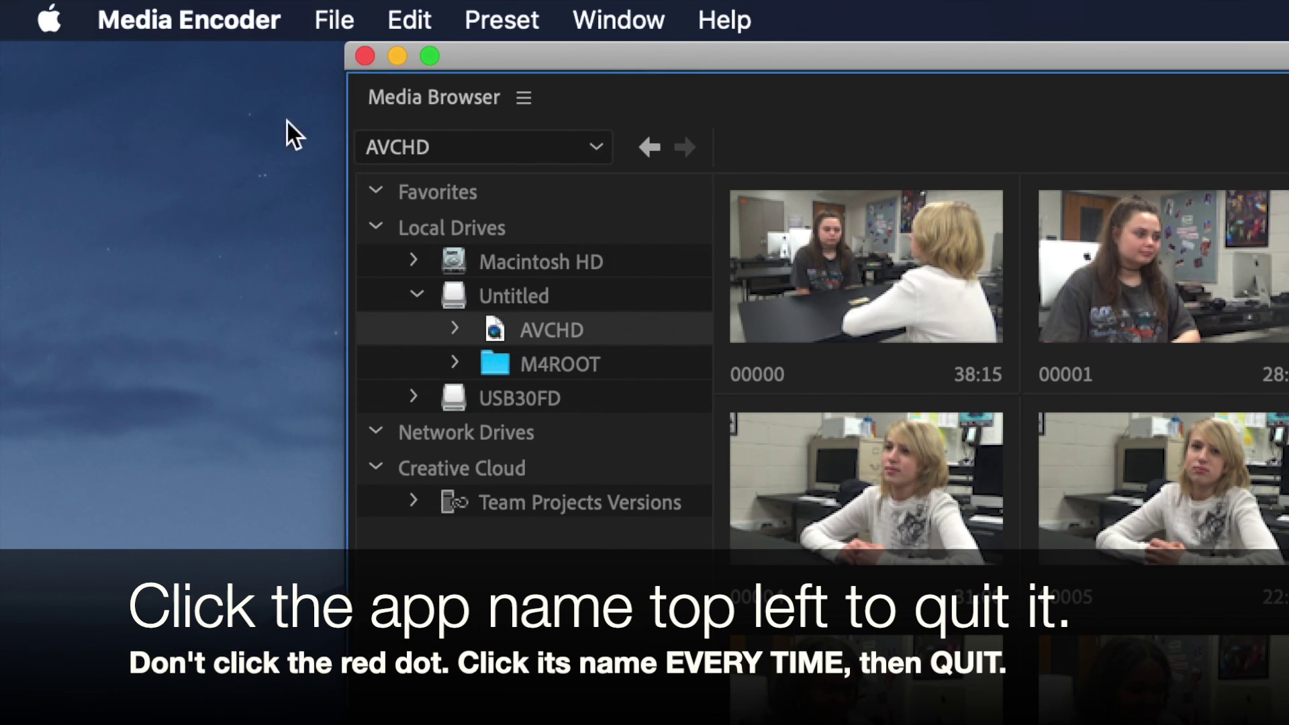
click(152, 156)
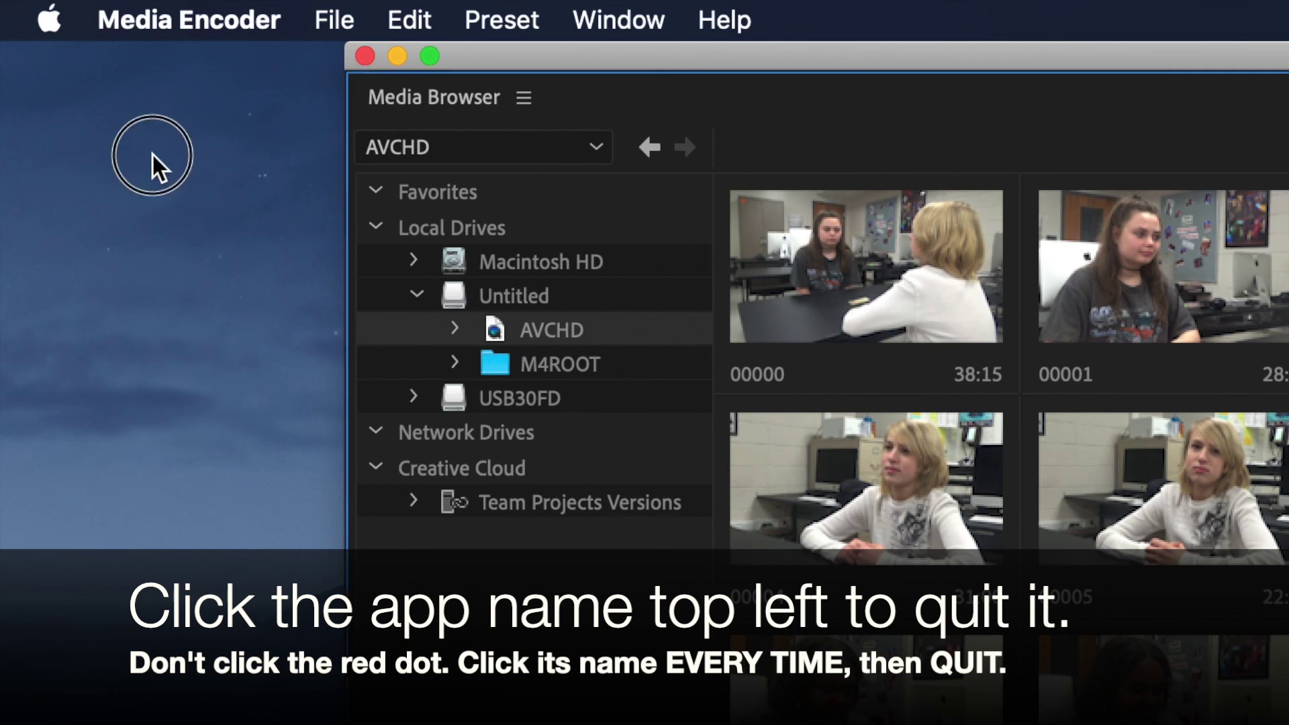
click(734, 98)
drag(685, 66, 688, 61)
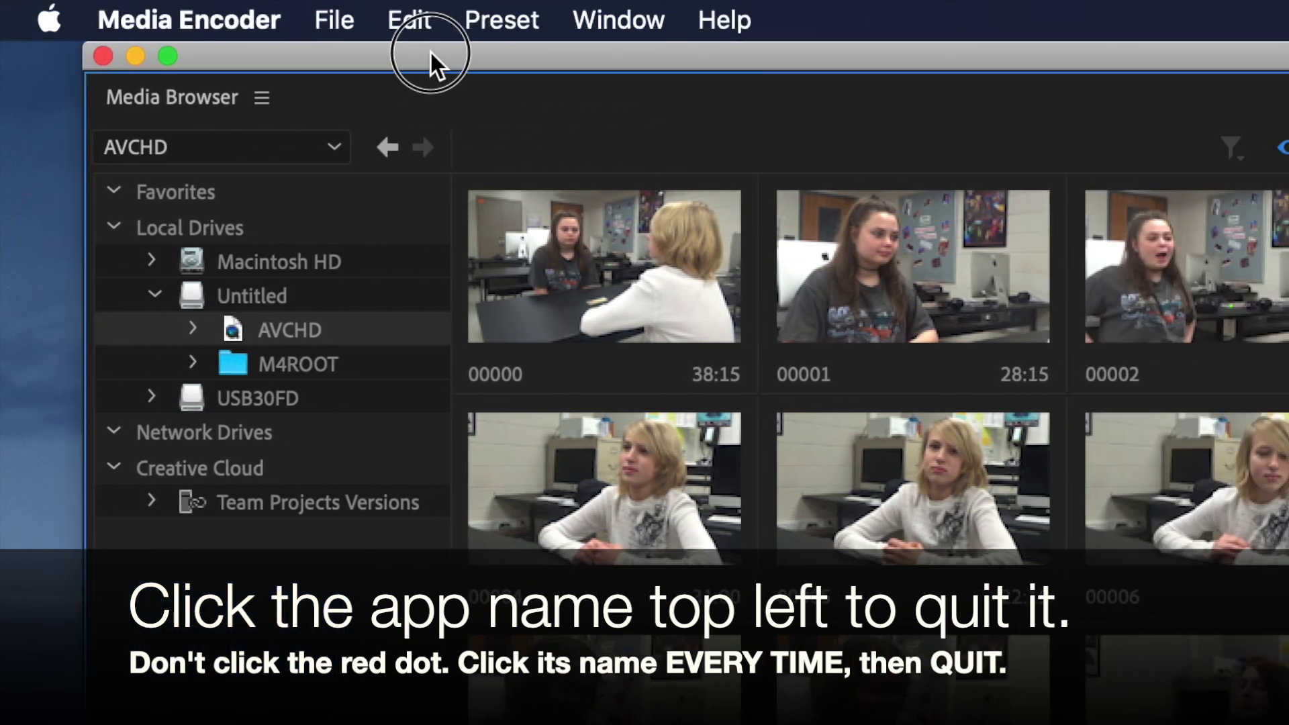
drag(429, 50, 405, 51)
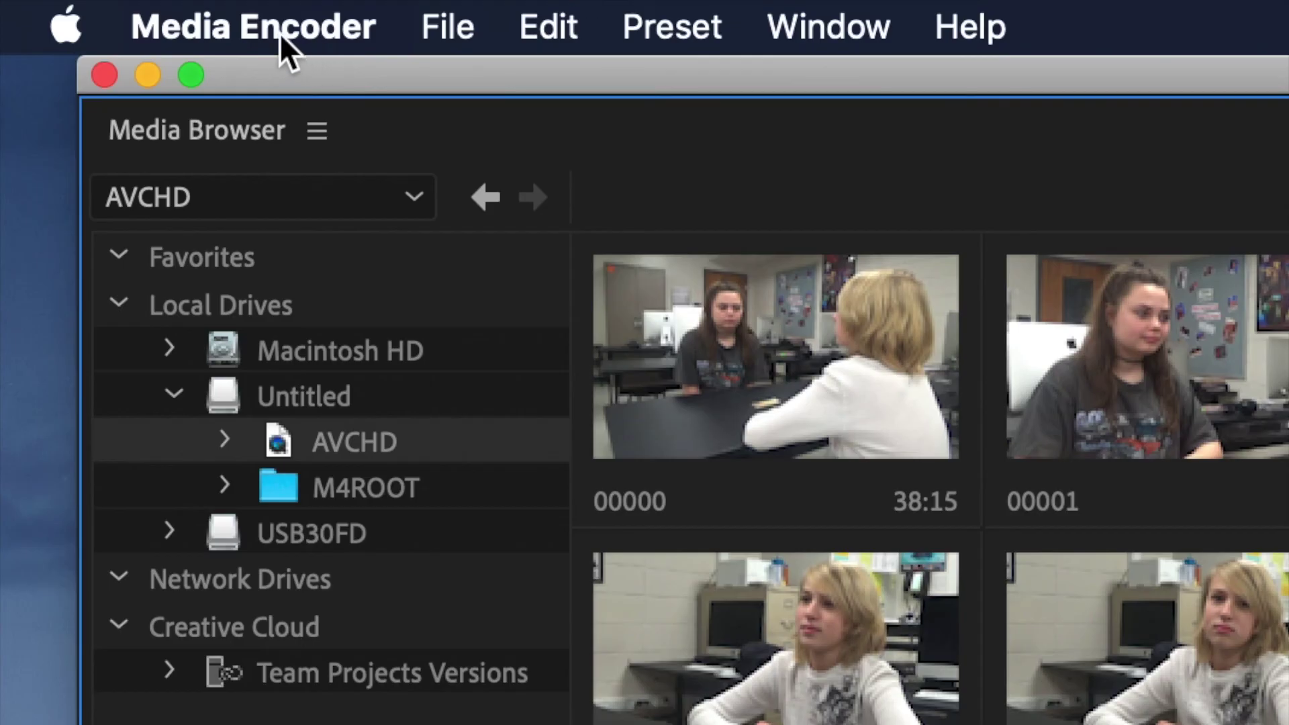
click(280, 35)
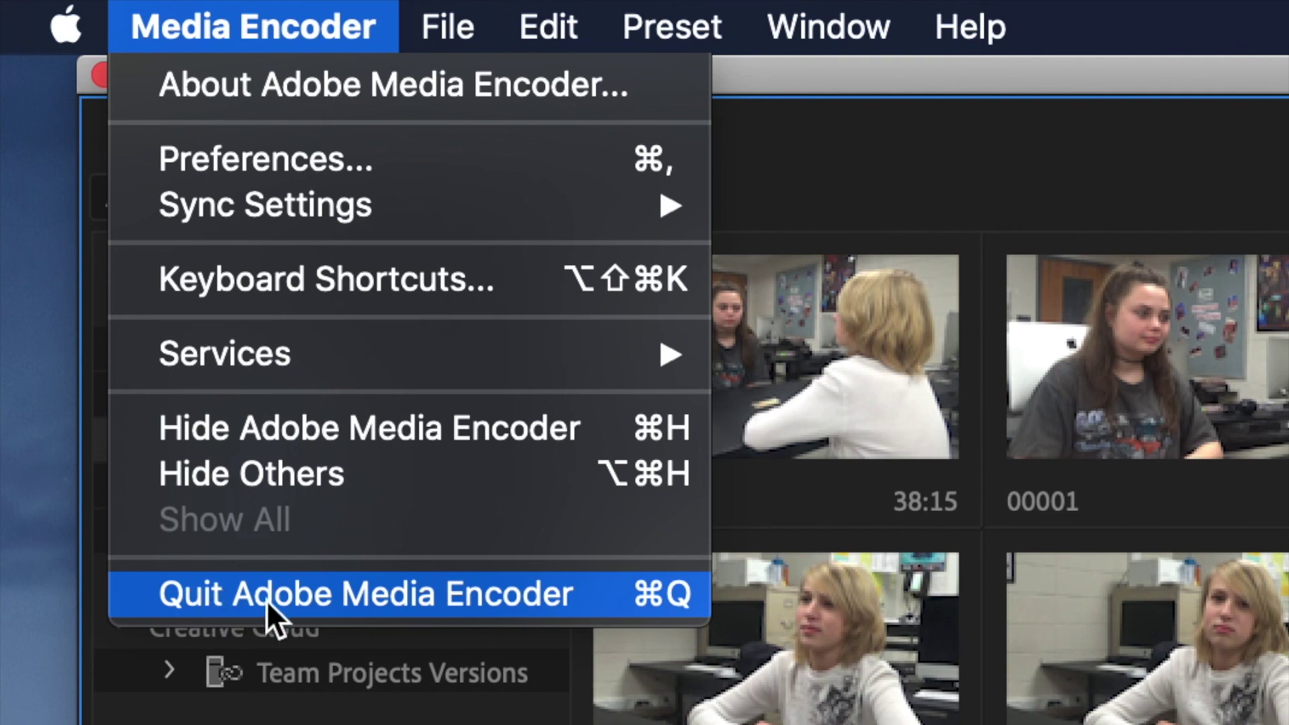
click(602, 595)
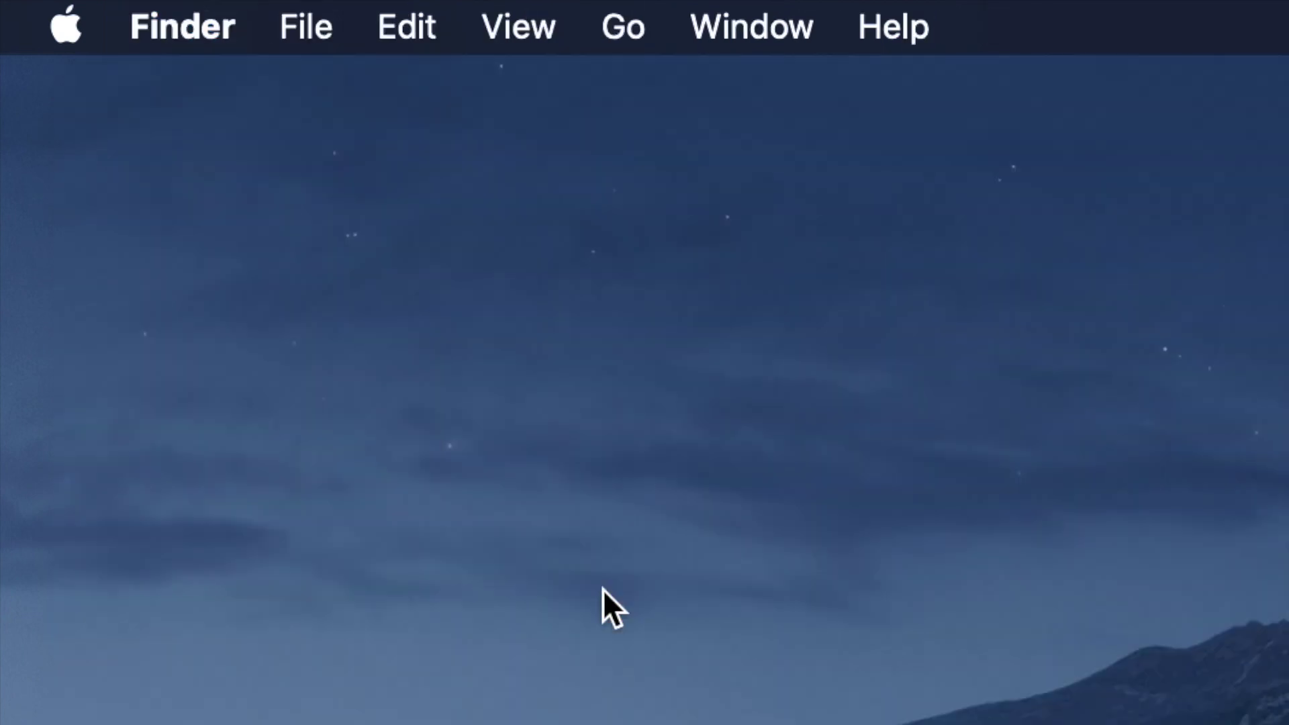
Eject the Untitled camera drive from the desktop via its context menu
click(1259, 30)
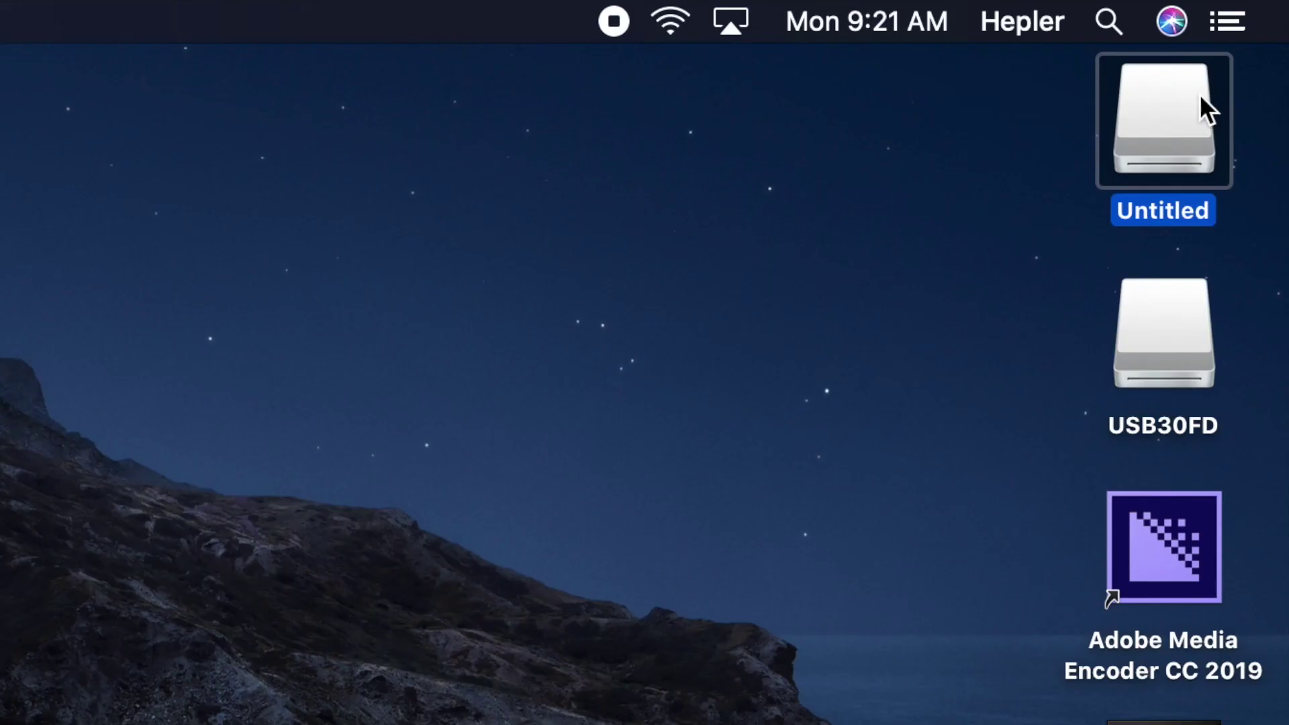
right_click(1178, 107)
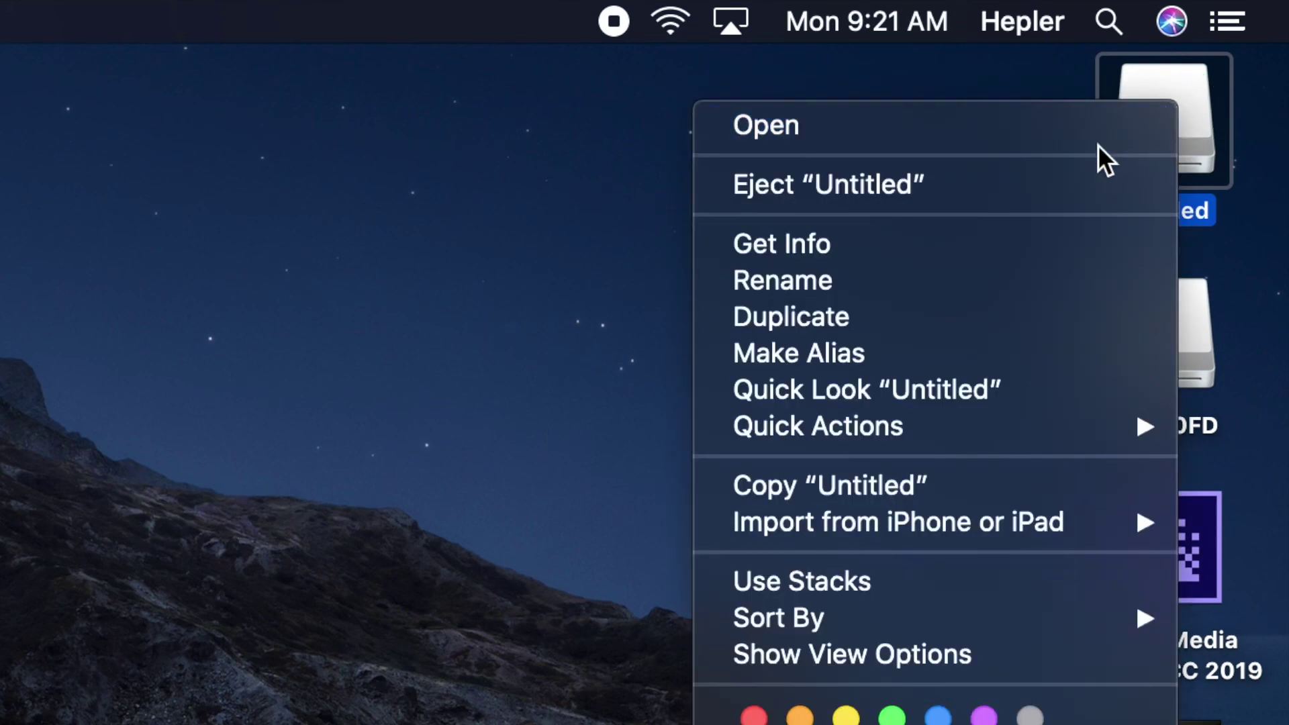
click(1066, 178)
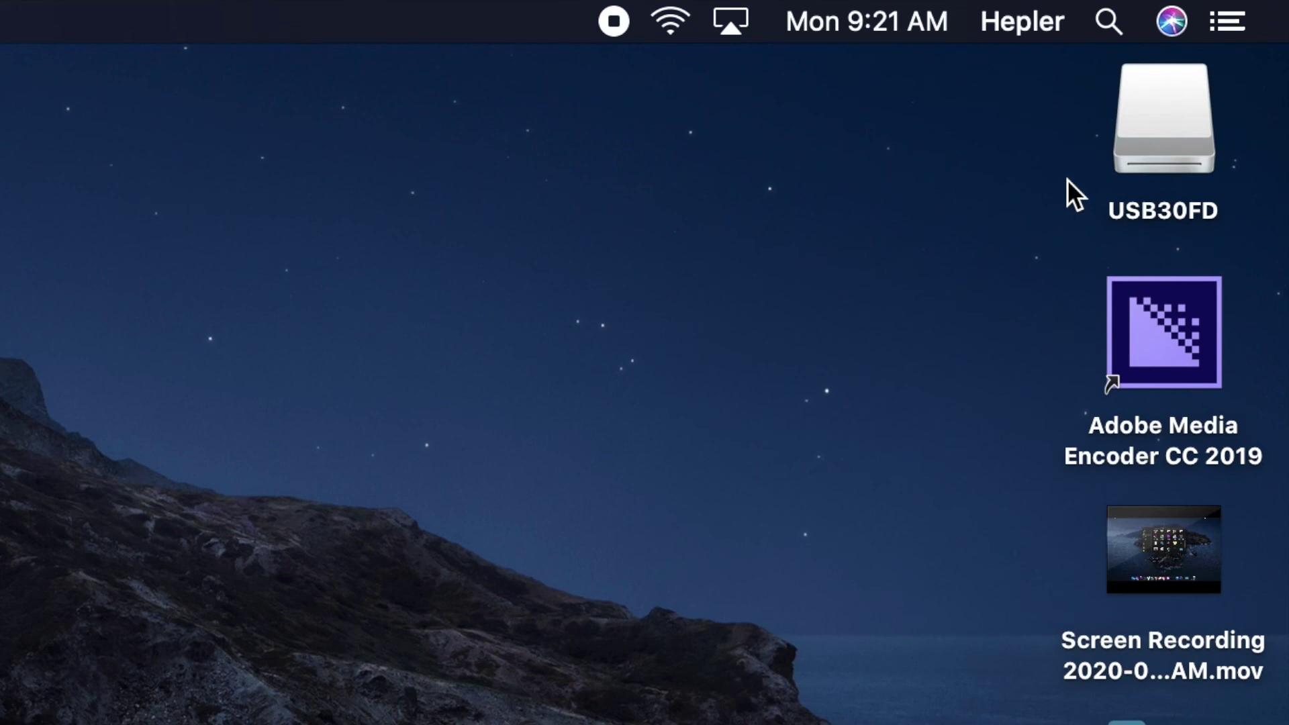